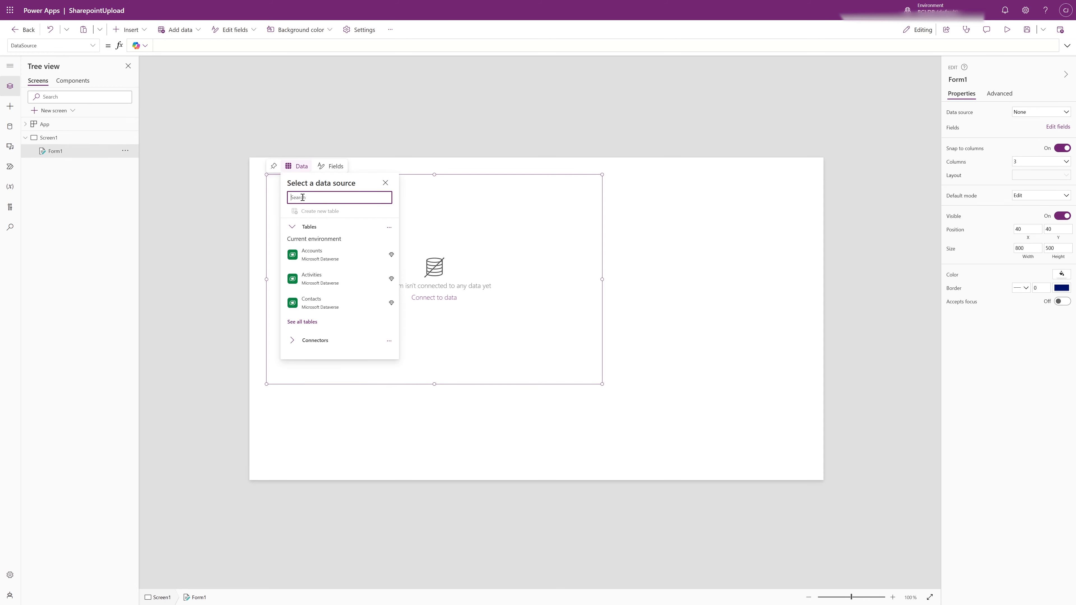
Search the data sources for SharePoint and connect the form to the SharepointUpload list
{"action": "type", "text": "share"}
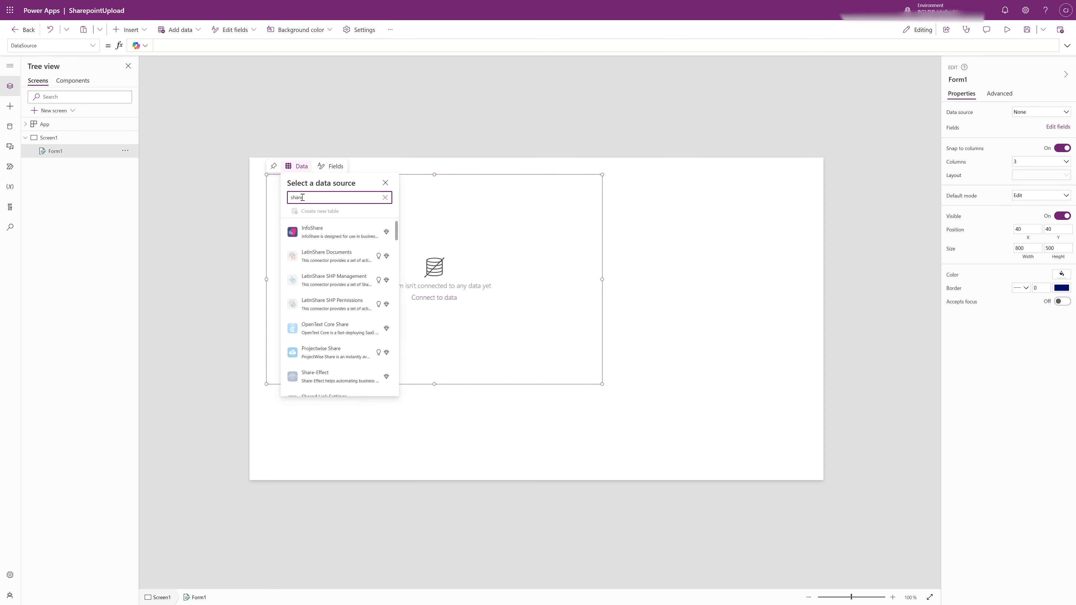
{"action": "type", "text": "p"}
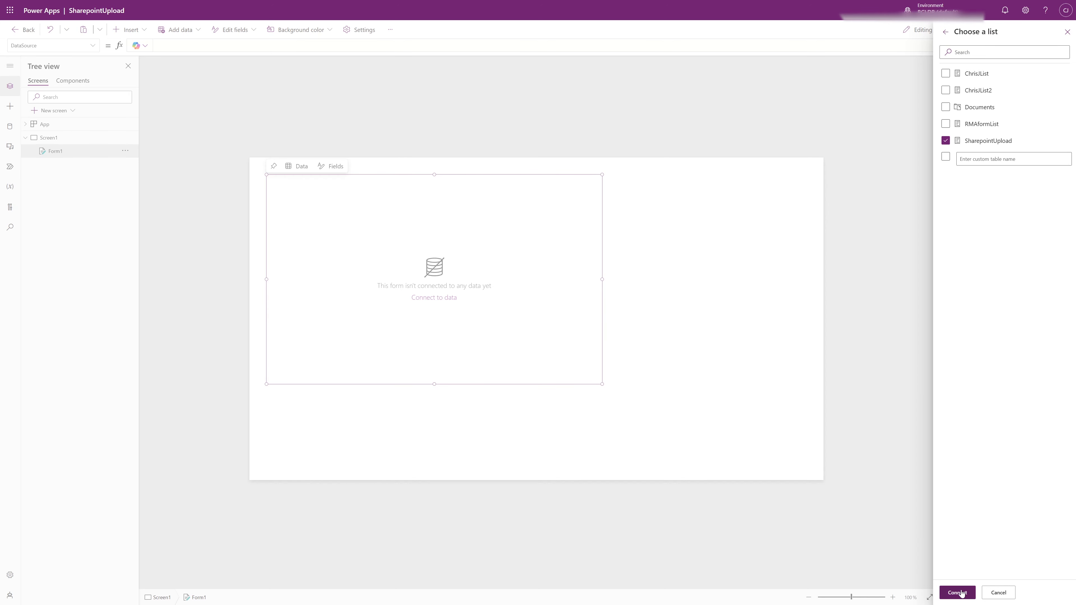
{"action": "left_click", "coordinate": [960, 593]}
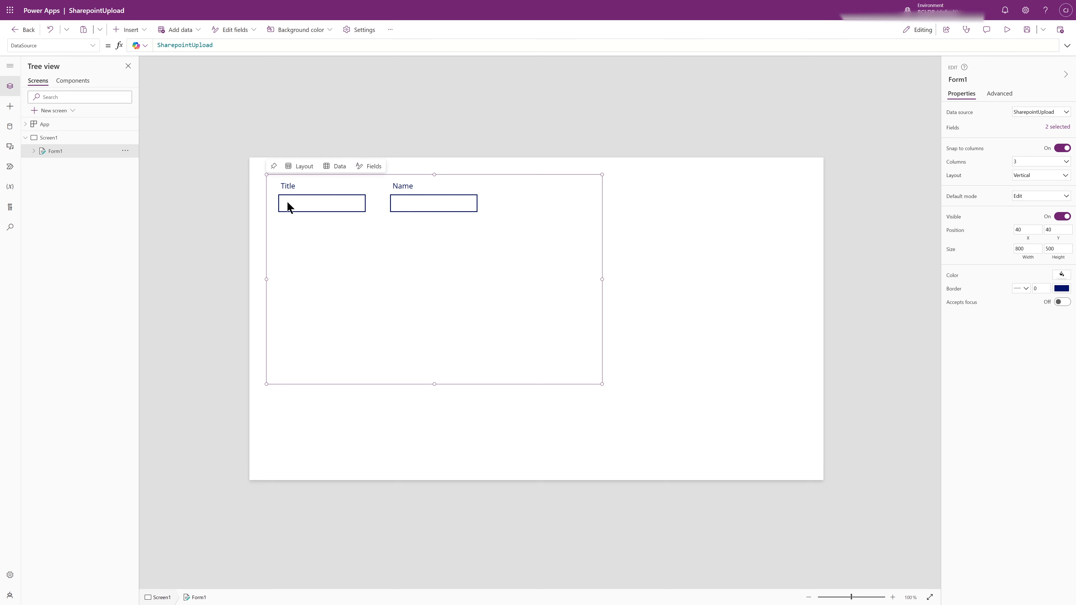
Extend the form's height to about 670 and add the Attachments field to it
{"action": "left_click_drag", "start_coordinate": [434, 384], "coordinate": [435, 456]}
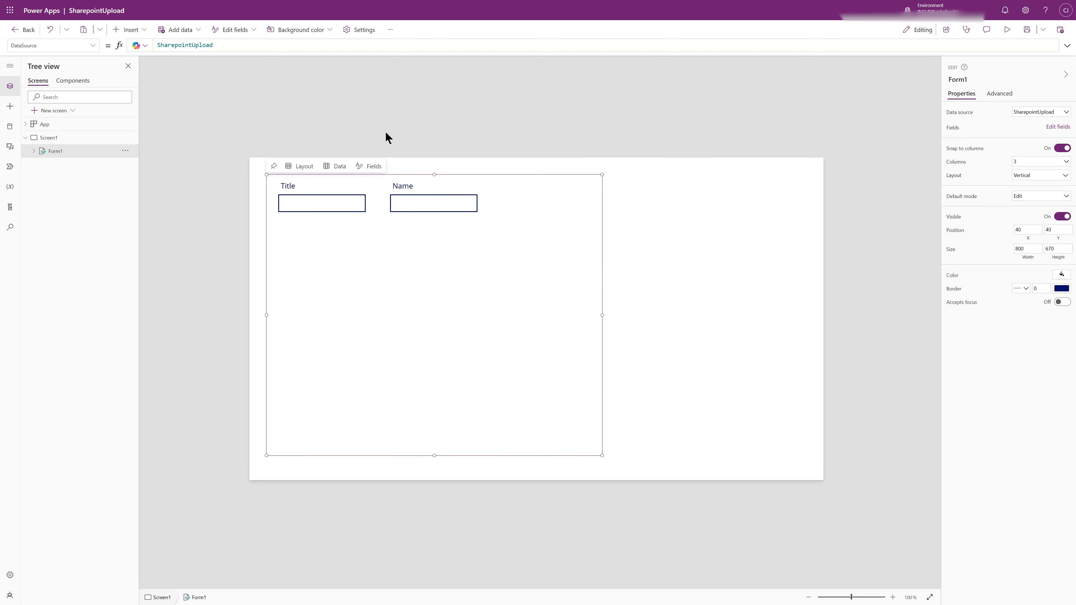
{"action": "left_click", "coordinate": [370, 167]}
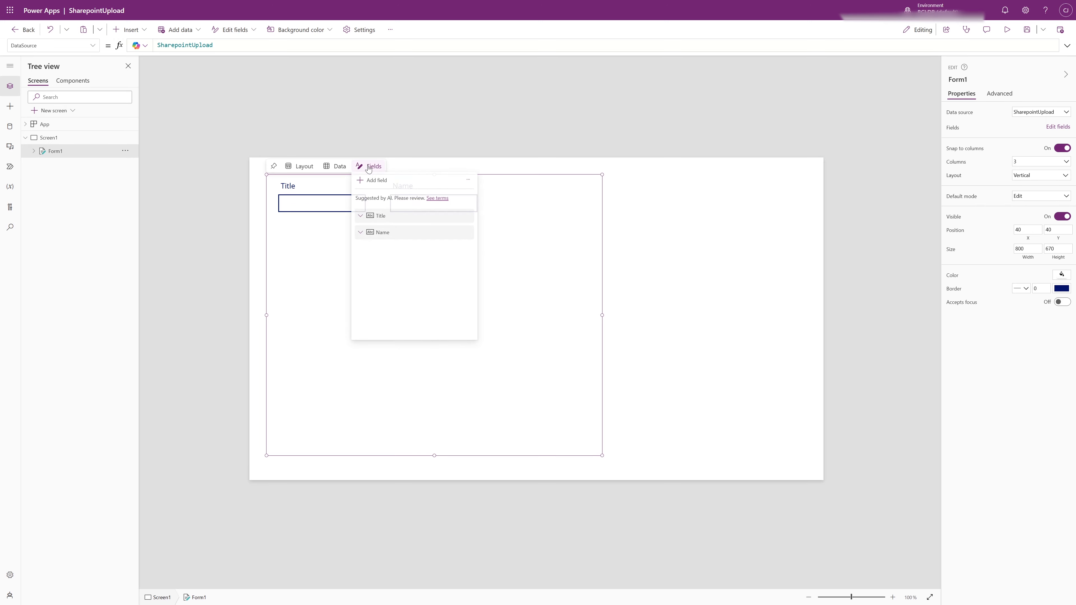
{"action": "left_click", "coordinate": [373, 183]}
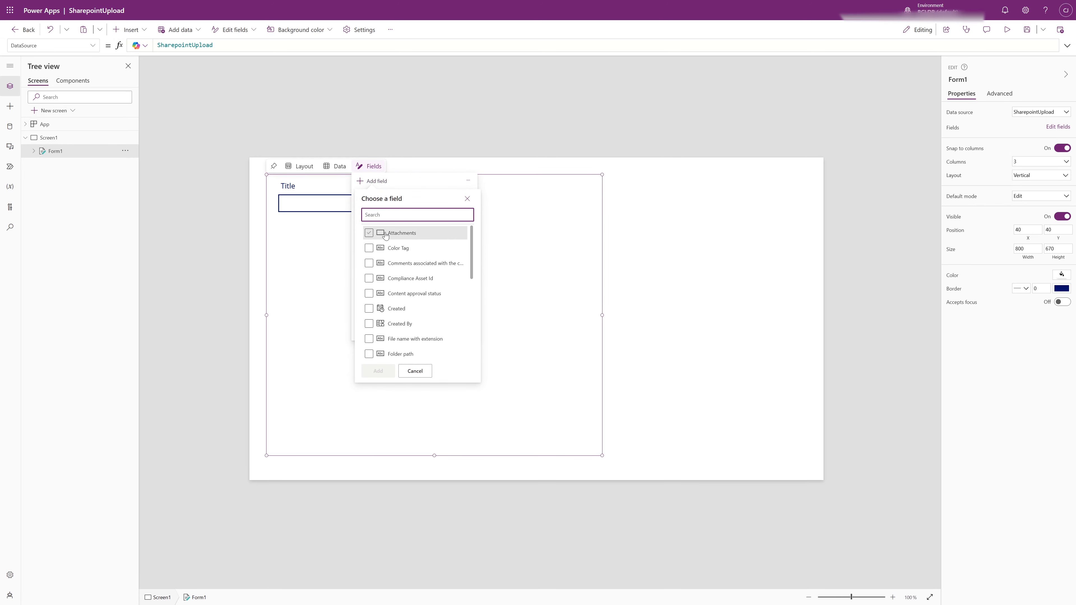
{"action": "left_click", "coordinate": [368, 234]}
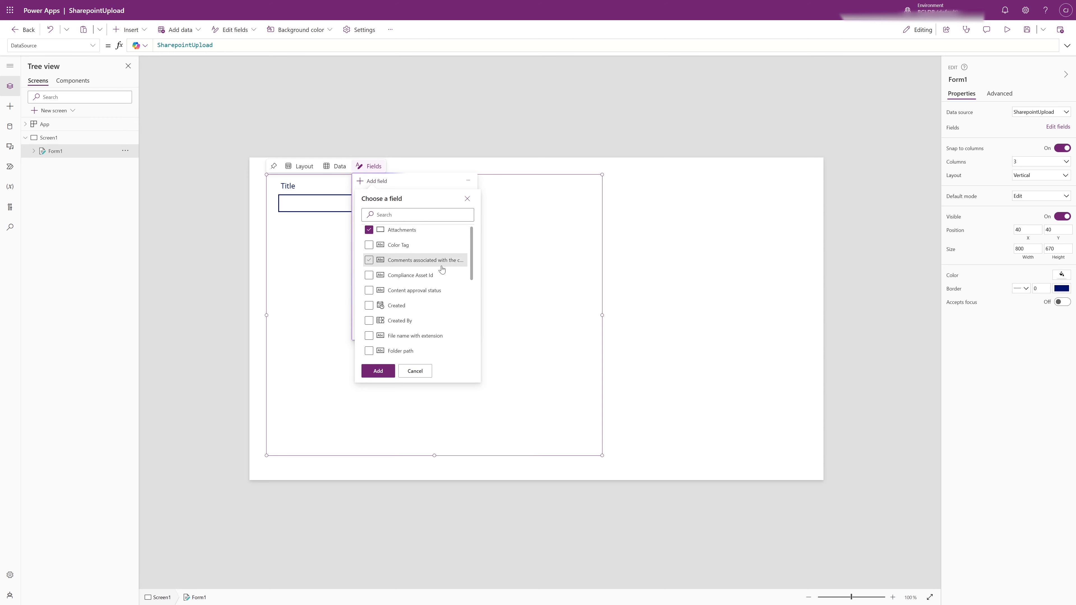
{"action": "scroll", "coordinate": [442, 267], "scroll_direction": "down", "scroll_amount": 4}
{"action": "scroll", "coordinate": [442, 269], "scroll_direction": "up", "scroll_amount": 4}
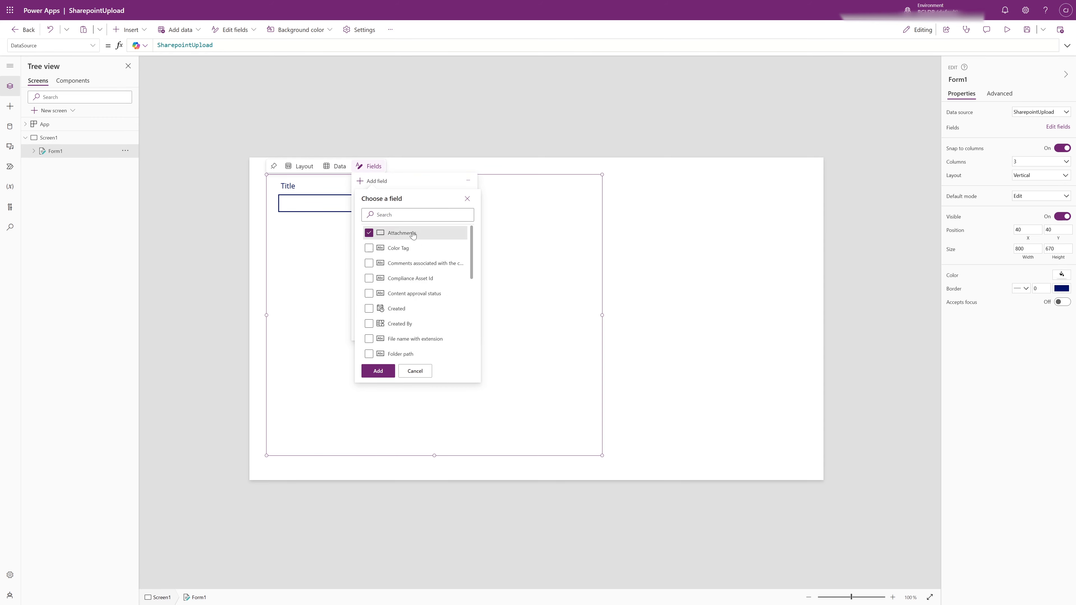
{"action": "left_click", "coordinate": [386, 372]}
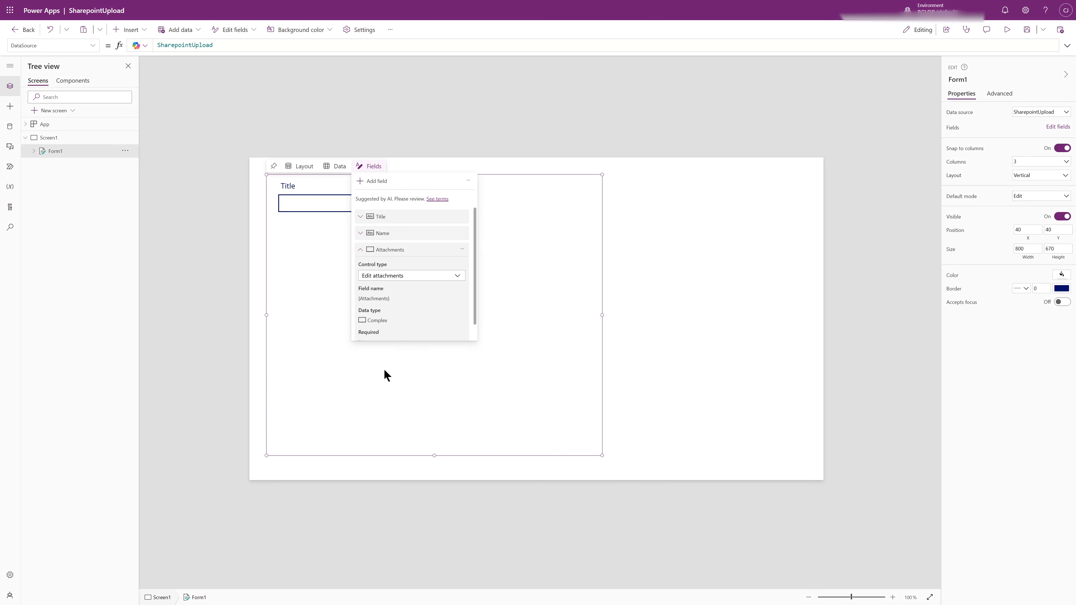
Enlarge the form to a width of about 846 and a height of about 686
{"action": "left_click", "coordinate": [660, 296]}
{"action": "left_click", "coordinate": [557, 267]}
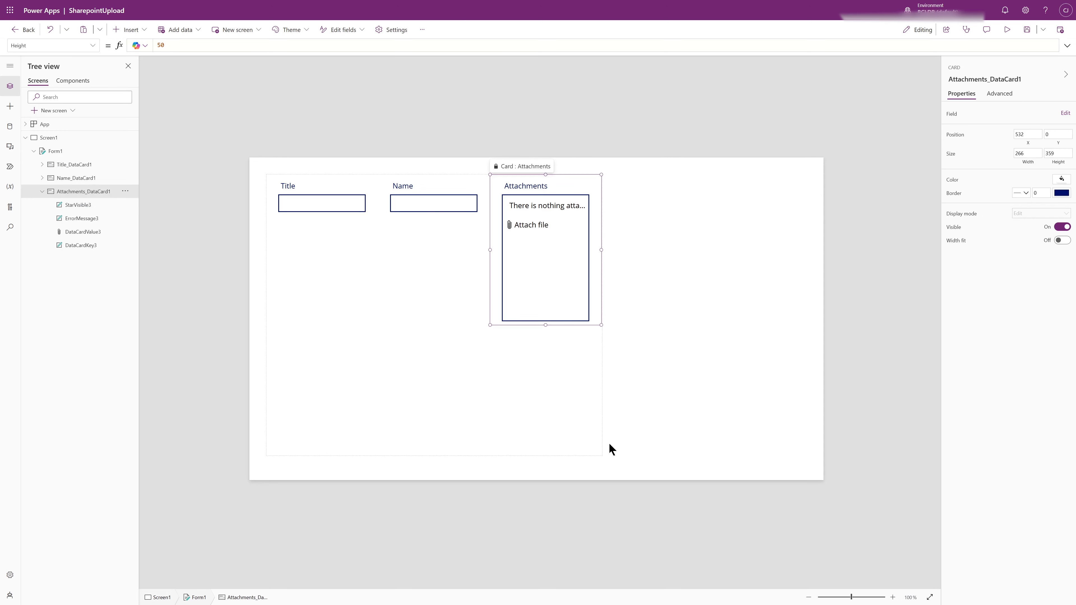
{"action": "left_click", "coordinate": [601, 456]}
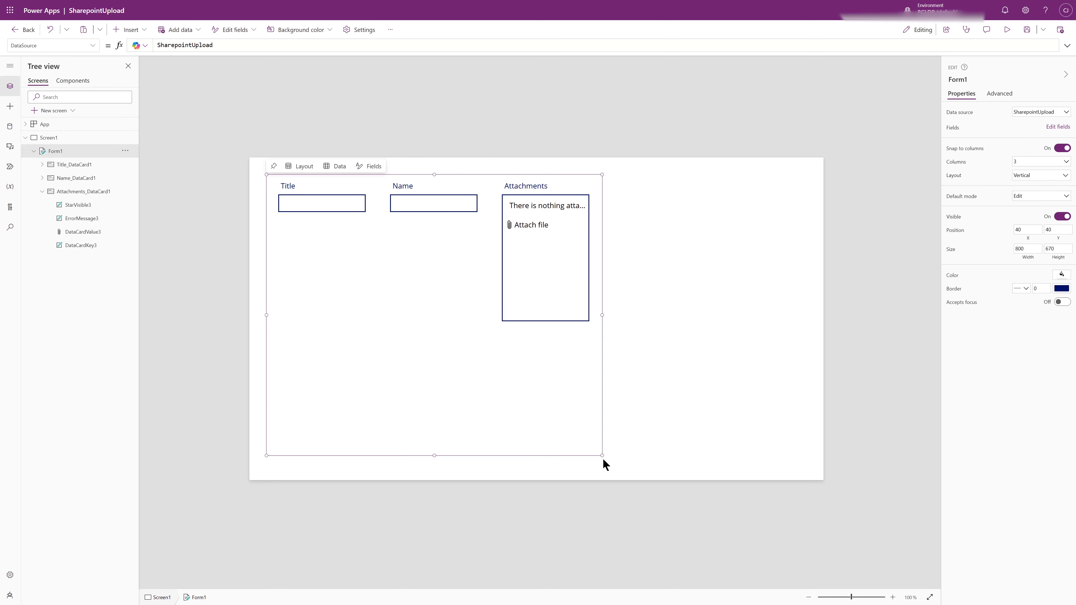
{"action": "left_click_drag", "start_coordinate": [619, 465], "coordinate": [620, 461]}
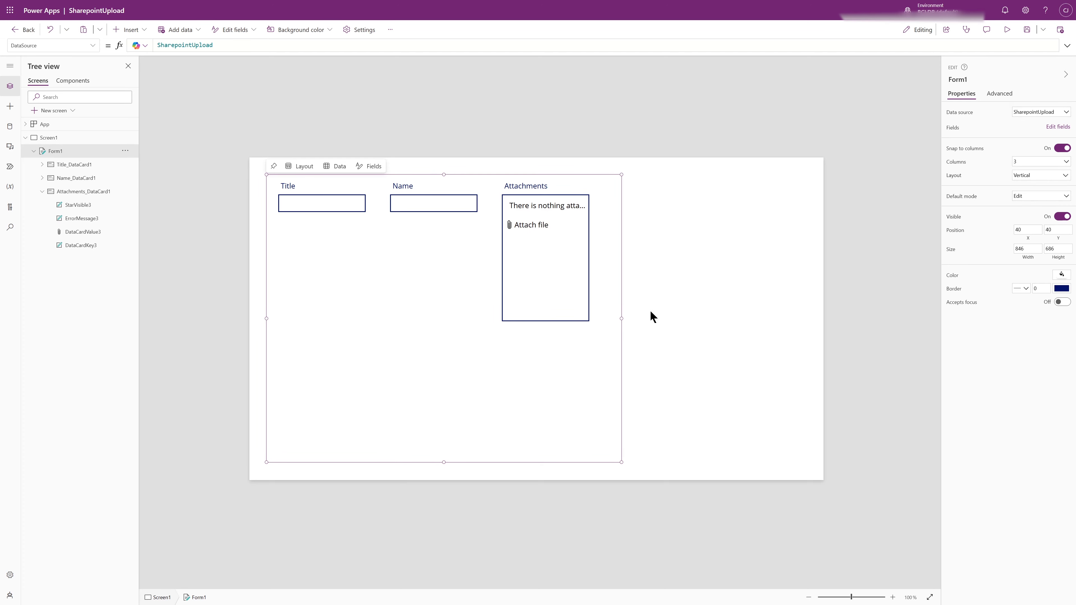
Reposition the attachment control within its card to about X 30, Y 59, and check the card's label and neighbouring cards
{"action": "left_click", "coordinate": [550, 297]}
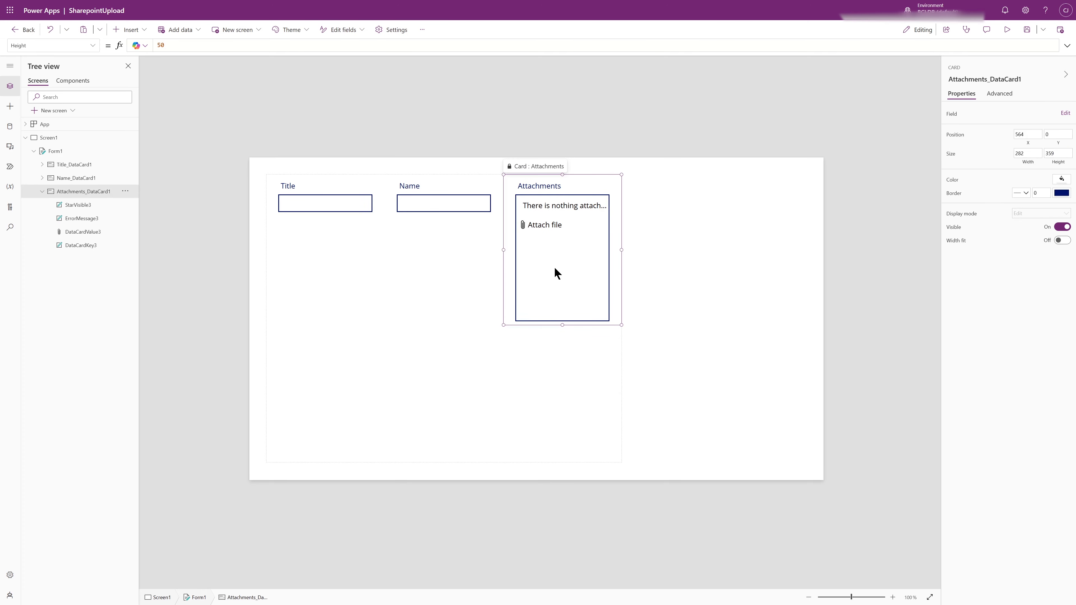
{"action": "left_click_drag", "start_coordinate": [554, 266], "coordinate": [468, 350]}
{"action": "left_click", "coordinate": [524, 280]}
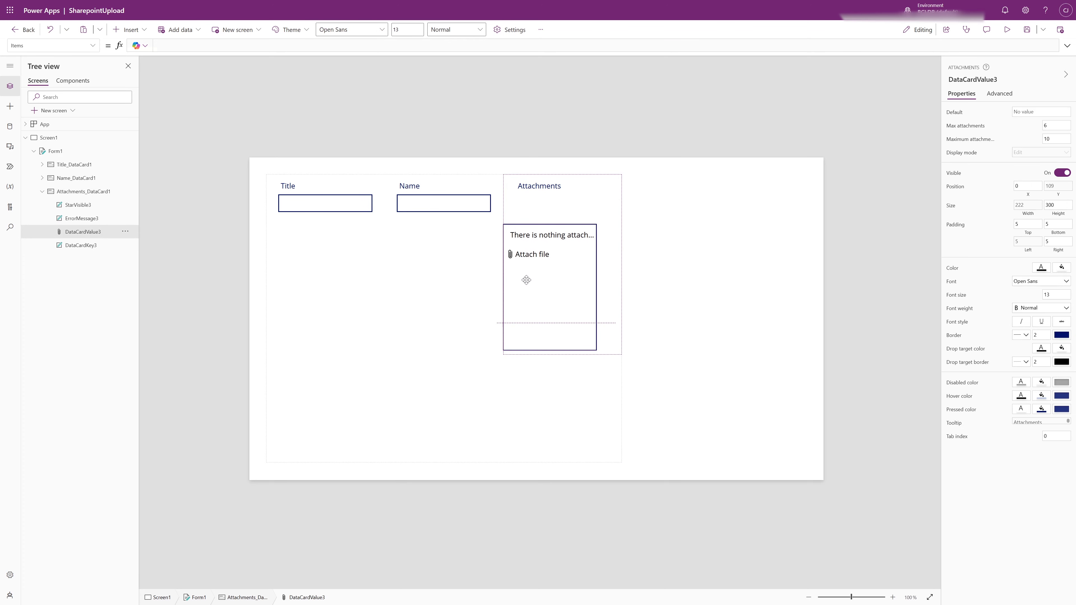
{"action": "left_click_drag", "start_coordinate": [540, 275], "coordinate": [554, 271]}
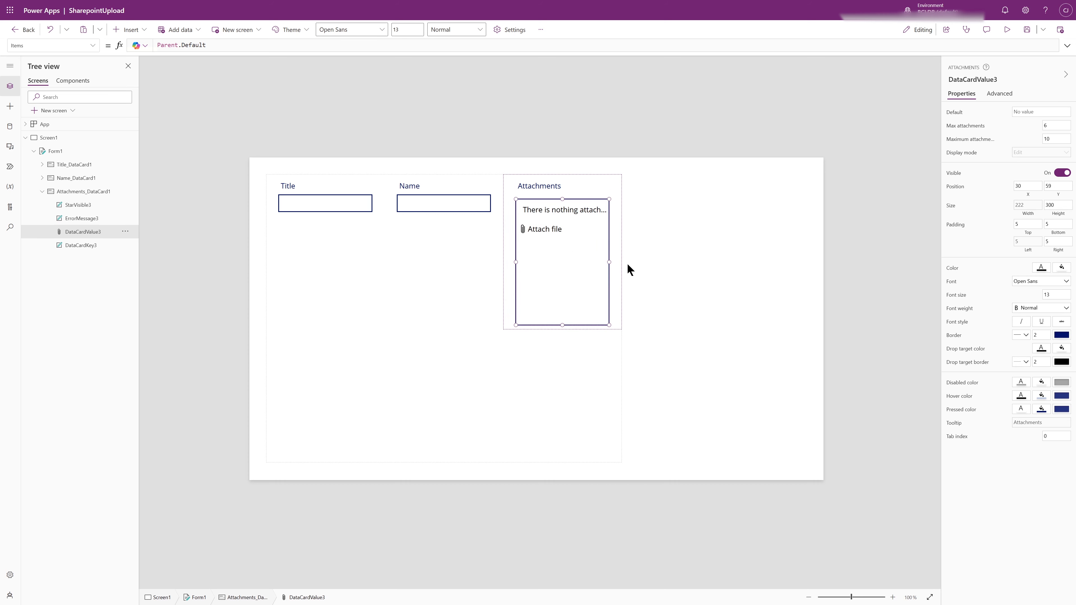
{"action": "left_click", "coordinate": [582, 185]}
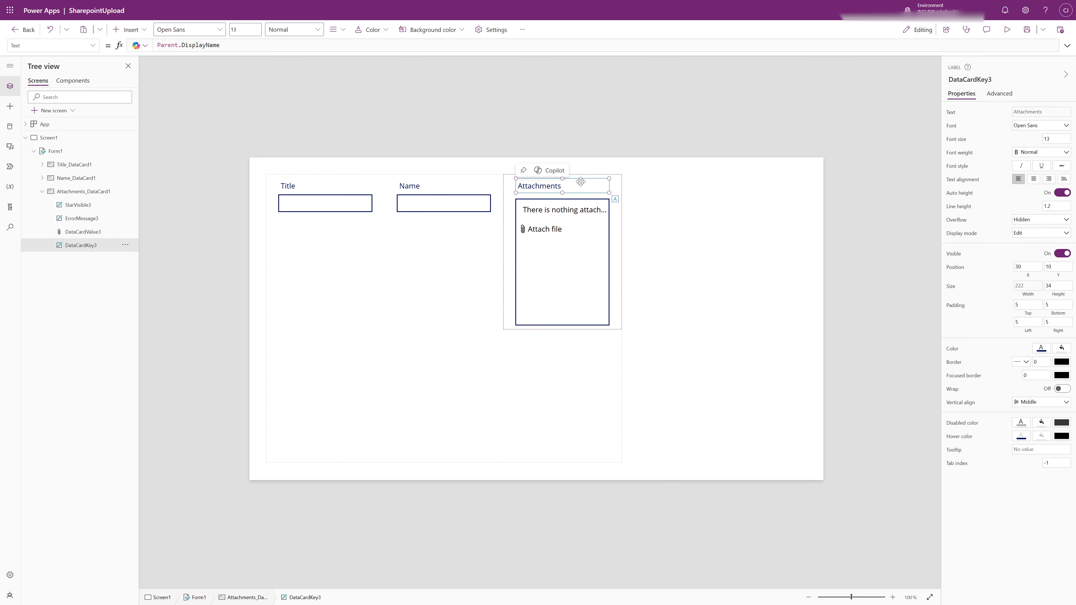
{"action": "left_click", "coordinate": [503, 239]}
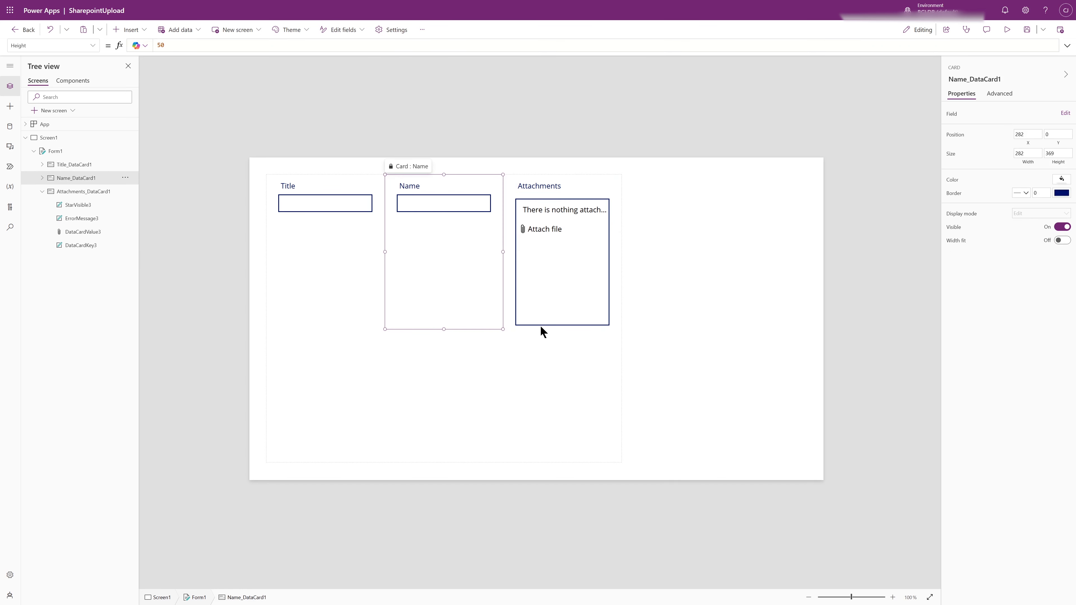
{"action": "left_click", "coordinate": [331, 301]}
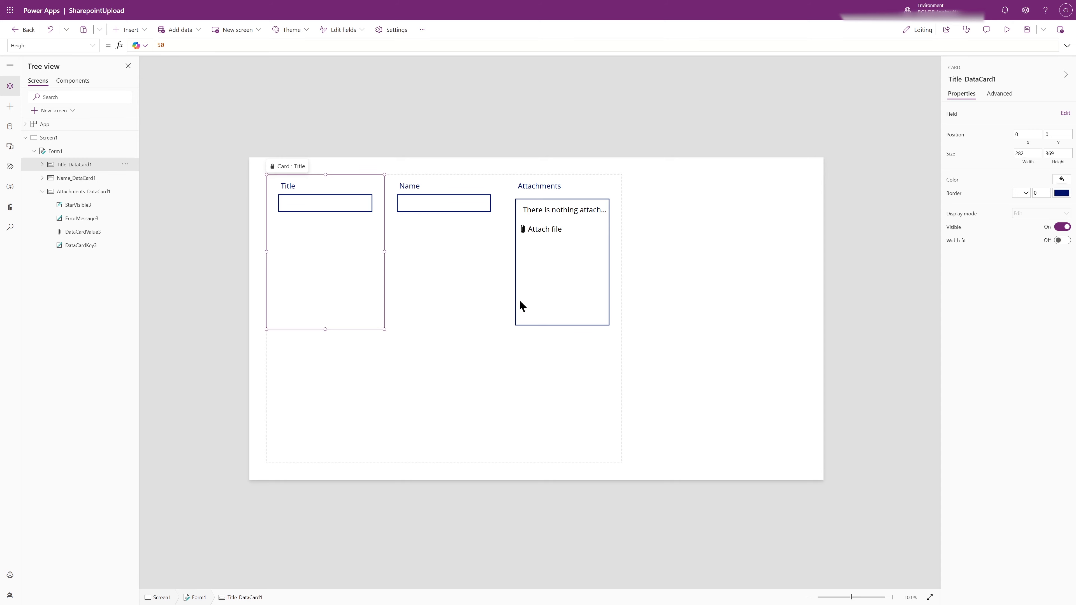
Unlock the Attachments card in the form
{"action": "left_click", "coordinate": [563, 313]}
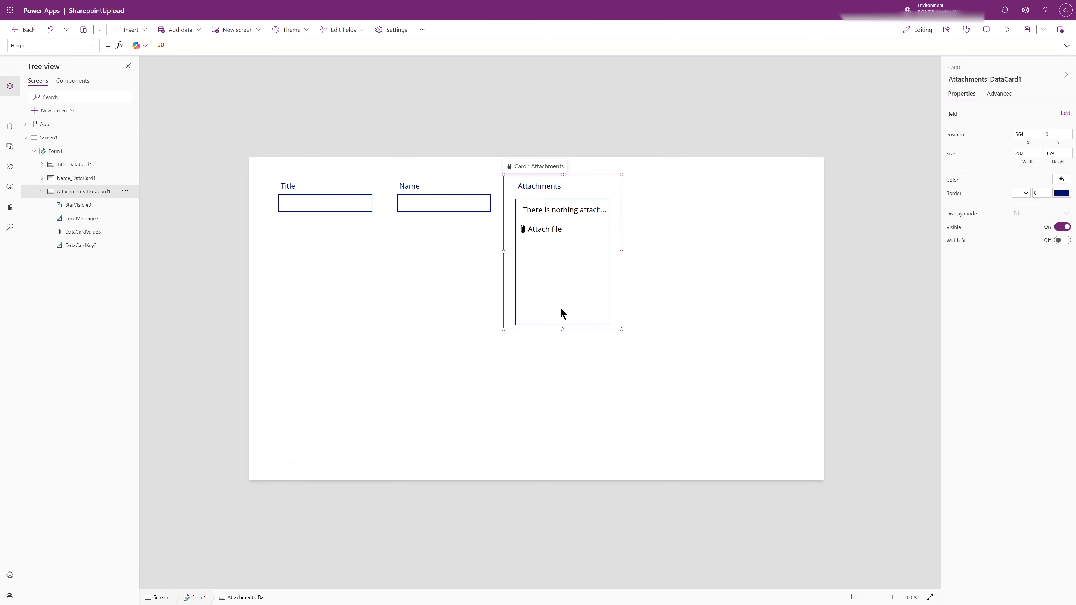
{"action": "right_click", "coordinate": [563, 314]}
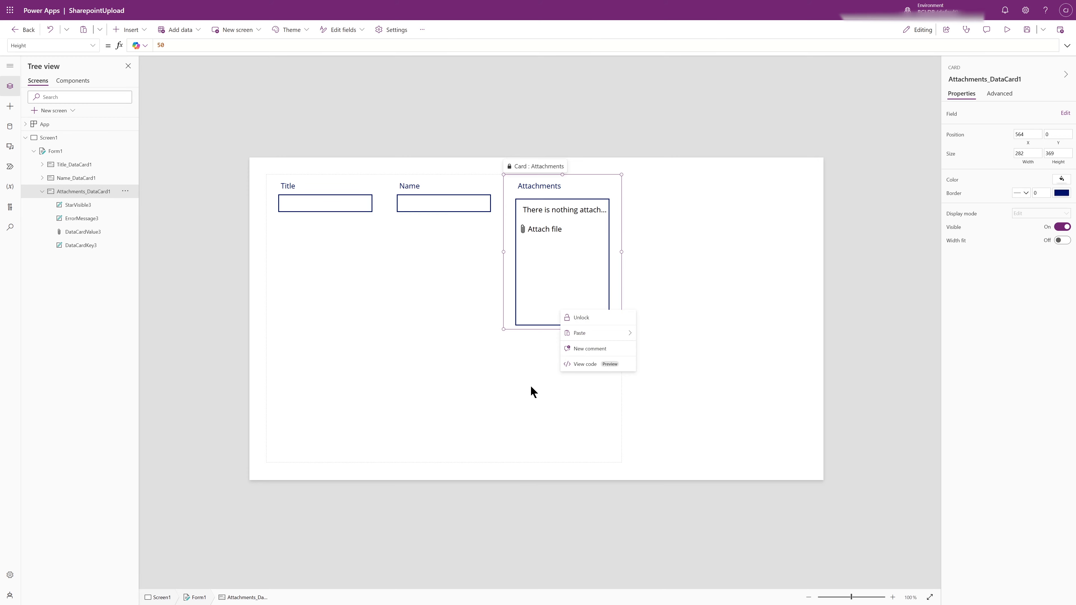
{"action": "left_click", "coordinate": [569, 317]}
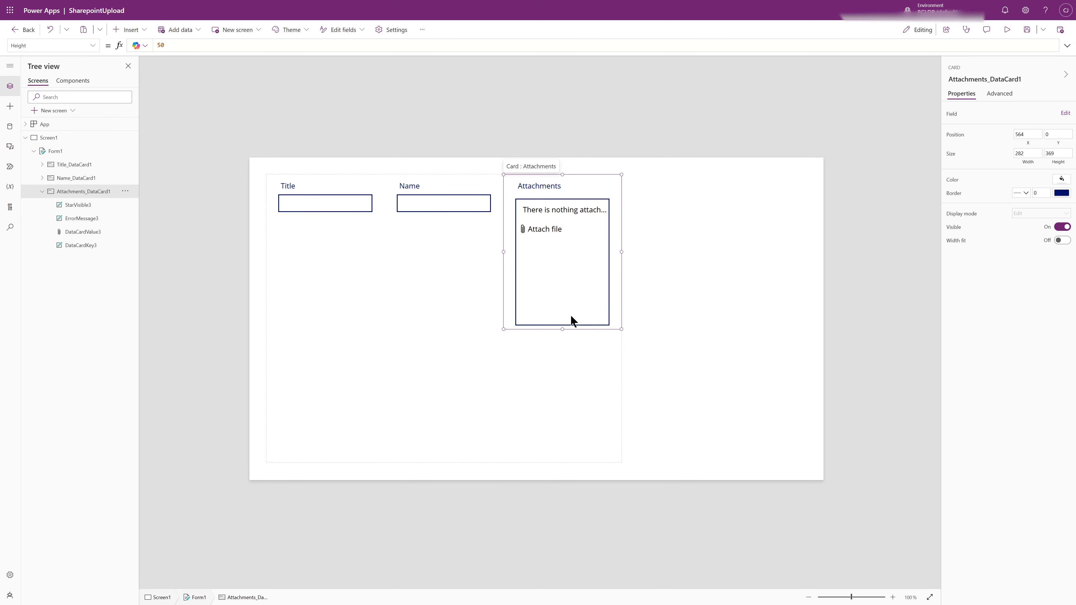
{"action": "right_click", "coordinate": [543, 267]}
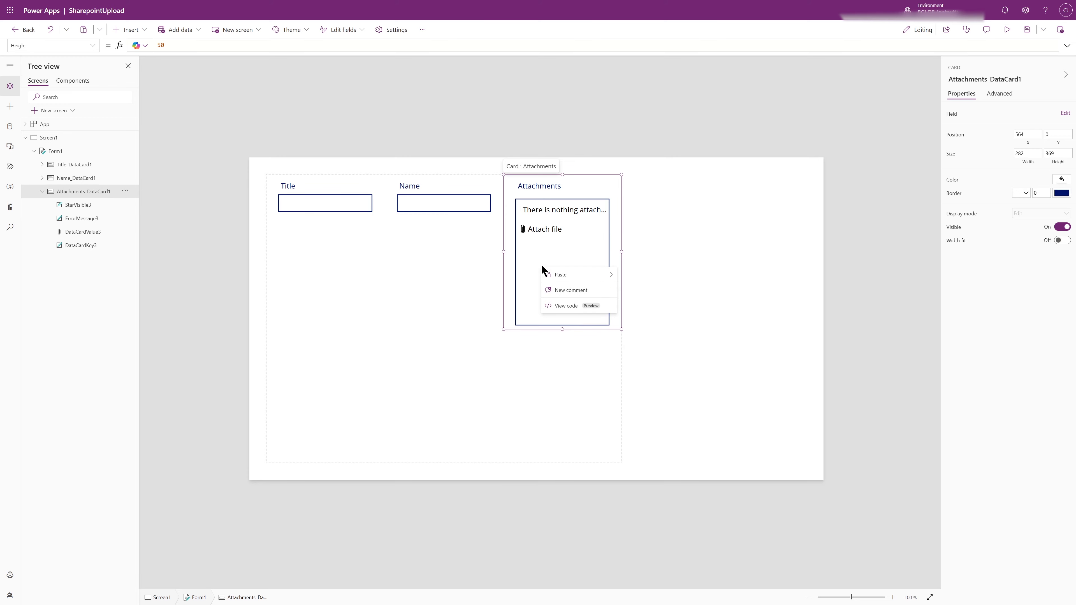
{"action": "left_click", "coordinate": [536, 394]}
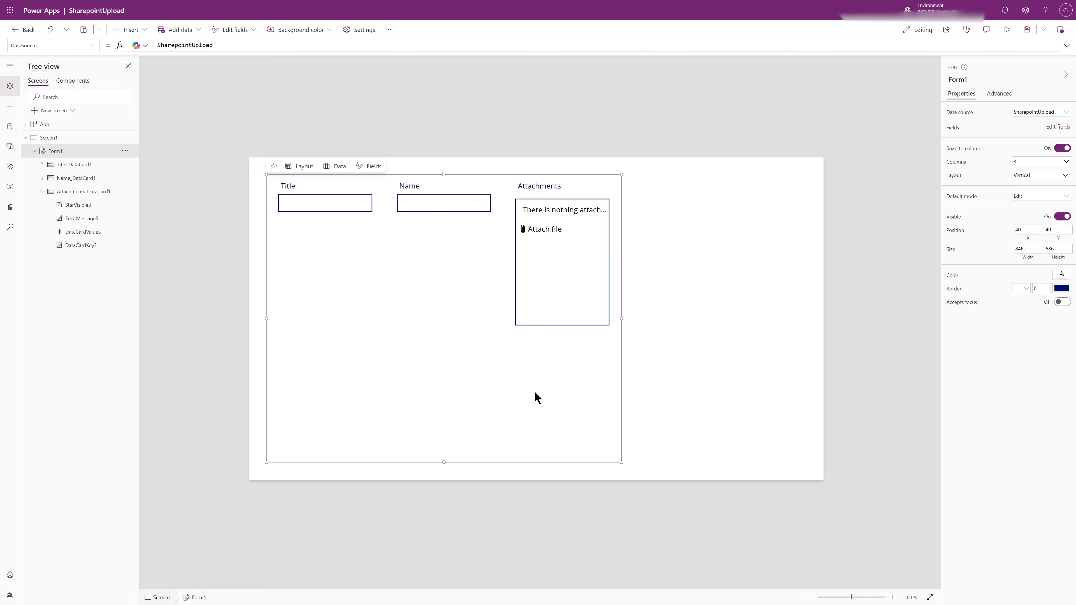
Cut the attachment control out of the Attachments card
{"action": "left_click", "coordinate": [552, 240]}
{"action": "left_click", "coordinate": [552, 240]}
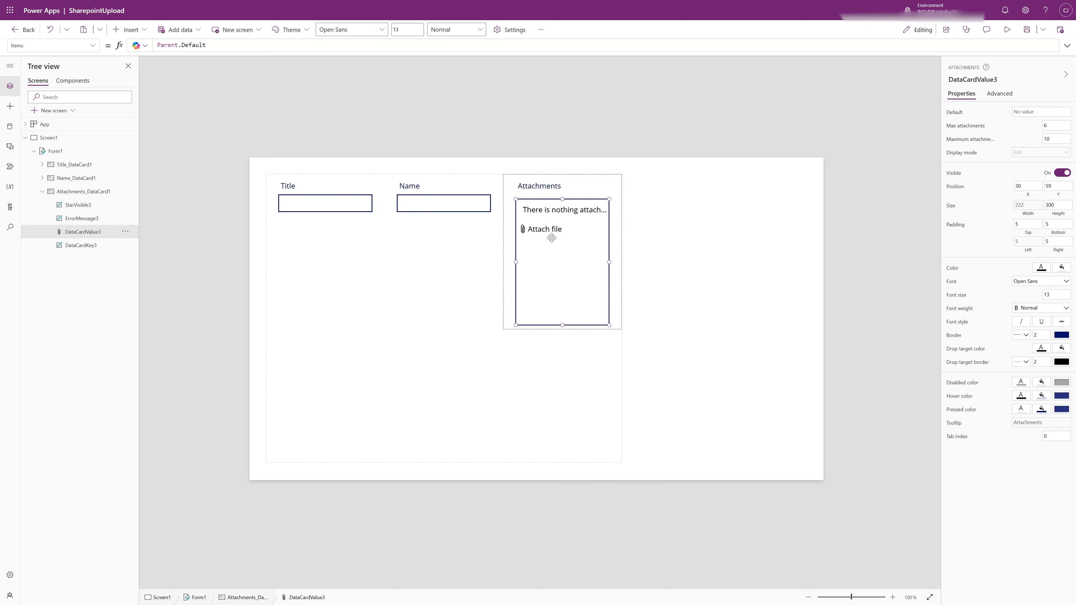
{"action": "right_click", "coordinate": [555, 265]}
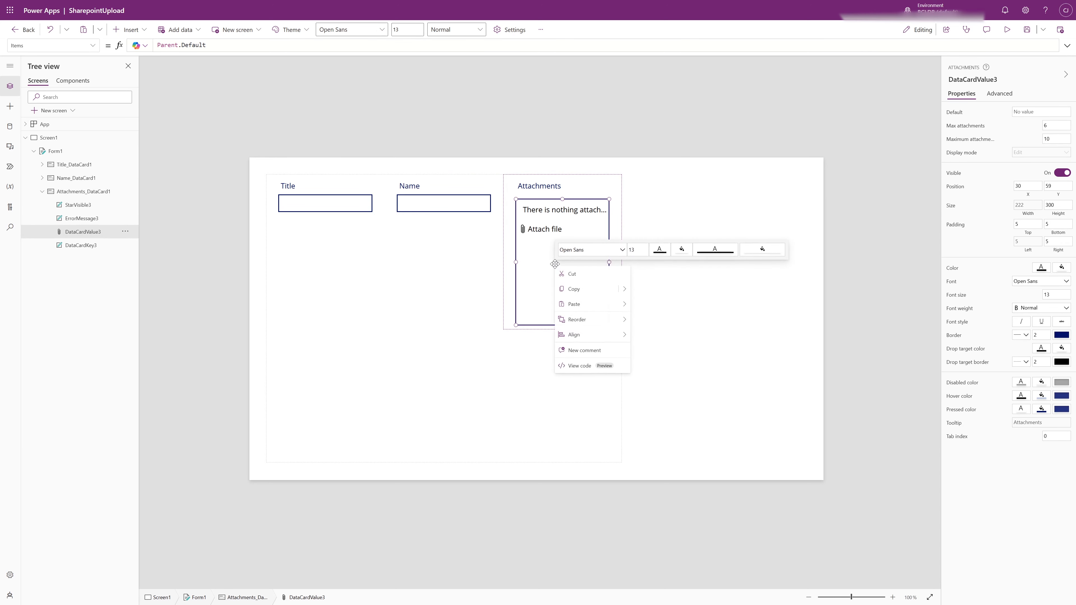
{"action": "left_click", "coordinate": [570, 272]}
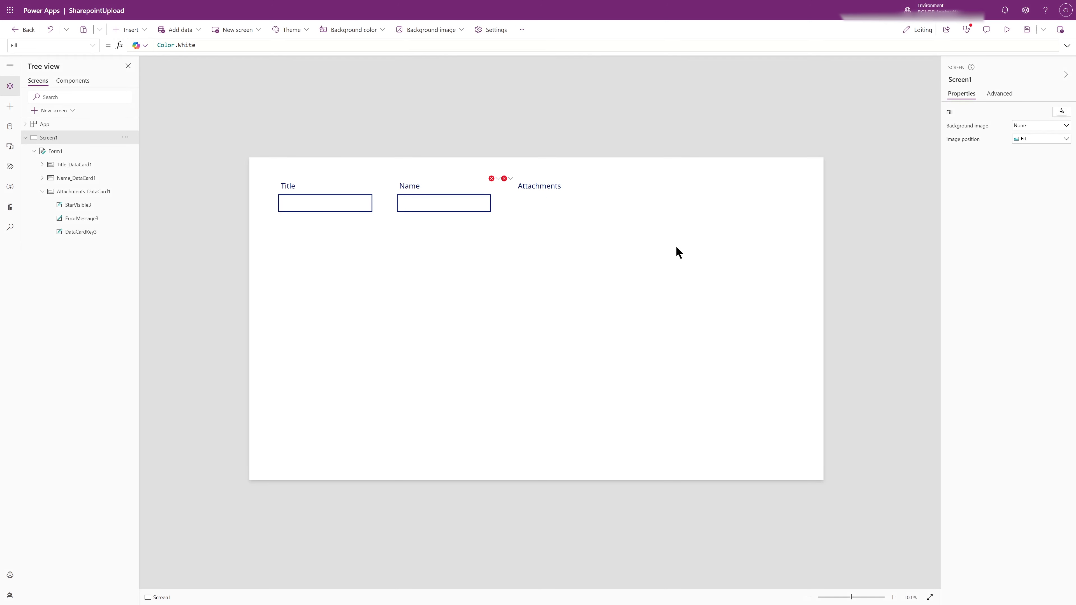
Paste the attachment control directly onto Screen1 and shrink it to about 272 wide by 235 high
{"action": "right_click", "coordinate": [676, 240]}
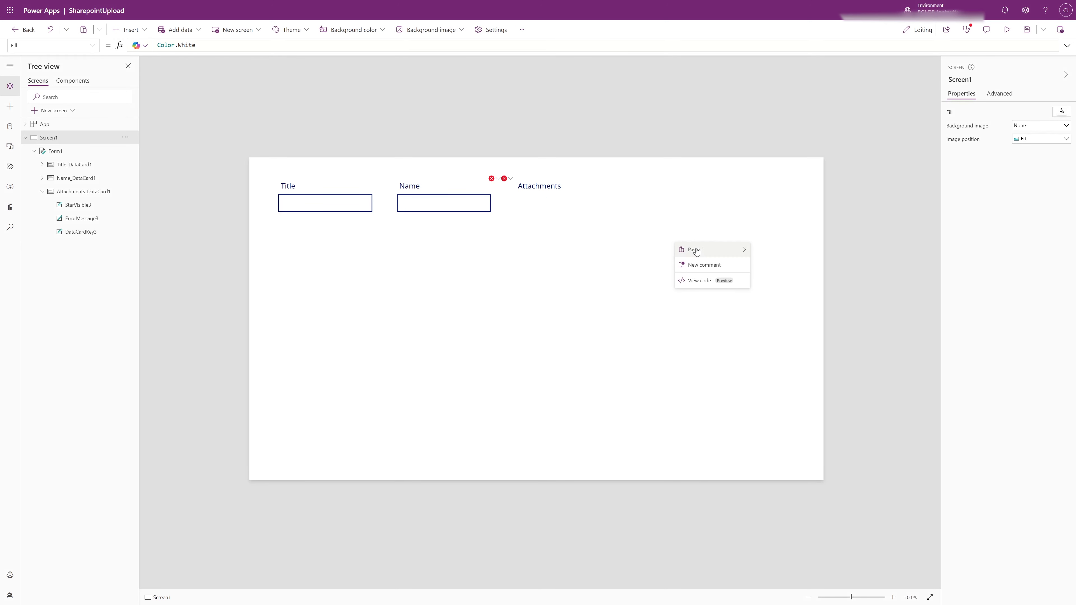
{"action": "mouse_move", "coordinate": [695, 249]}
{"action": "left_click", "coordinate": [769, 249]}
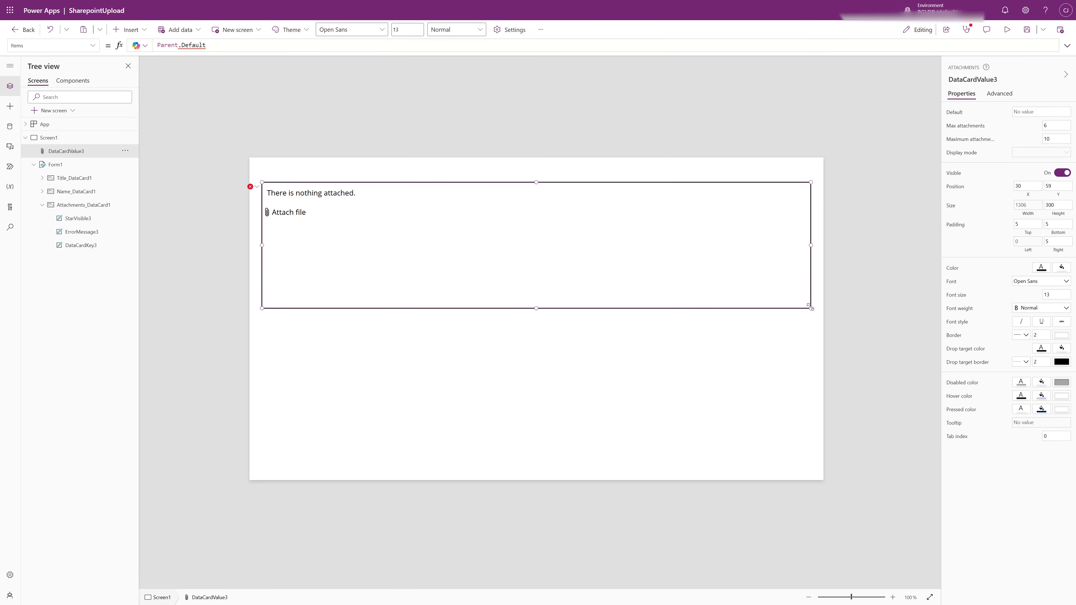
{"action": "left_click_drag", "start_coordinate": [810, 306], "coordinate": [764, 267]}
Delete Form1 from the screen and move the attachment control to about X 105, Y 55
{"action": "left_click", "coordinate": [429, 310]}
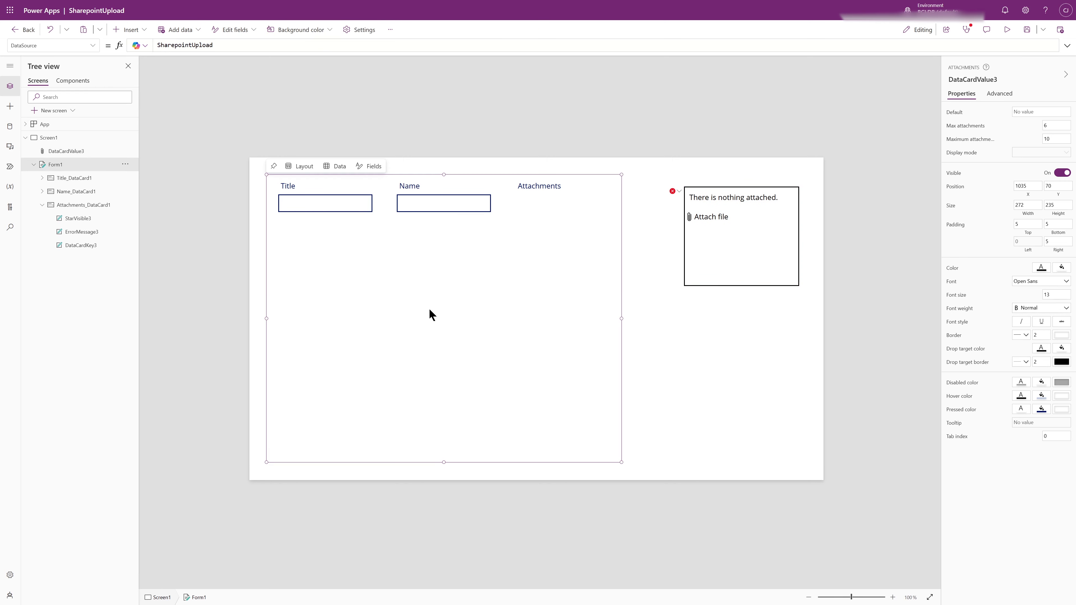
{"action": "key", "text": "Delete"}
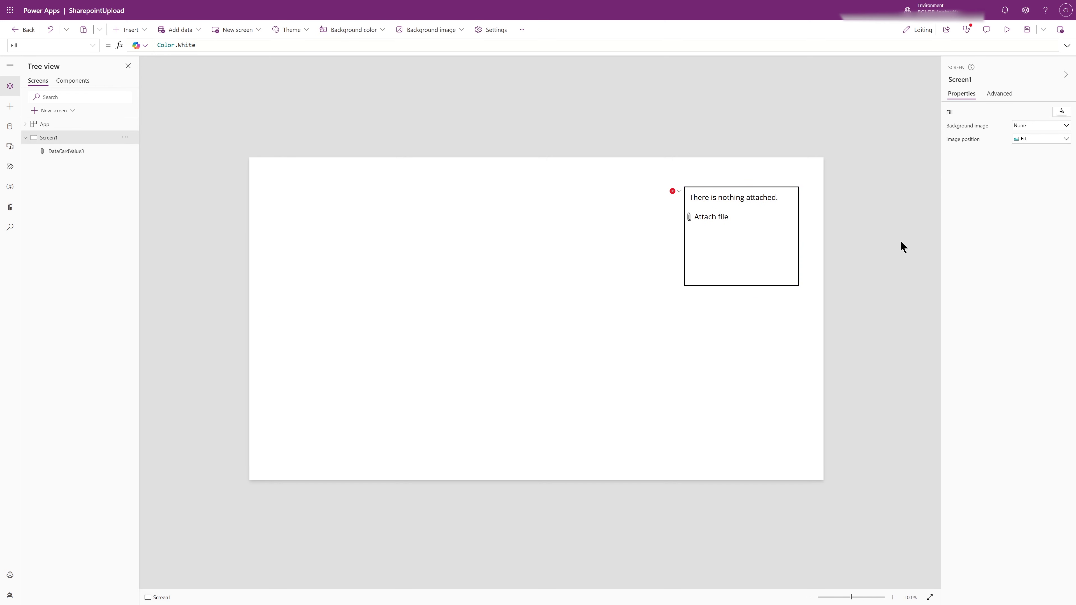
{"action": "left_click_drag", "start_coordinate": [757, 253], "coordinate": [369, 241]}
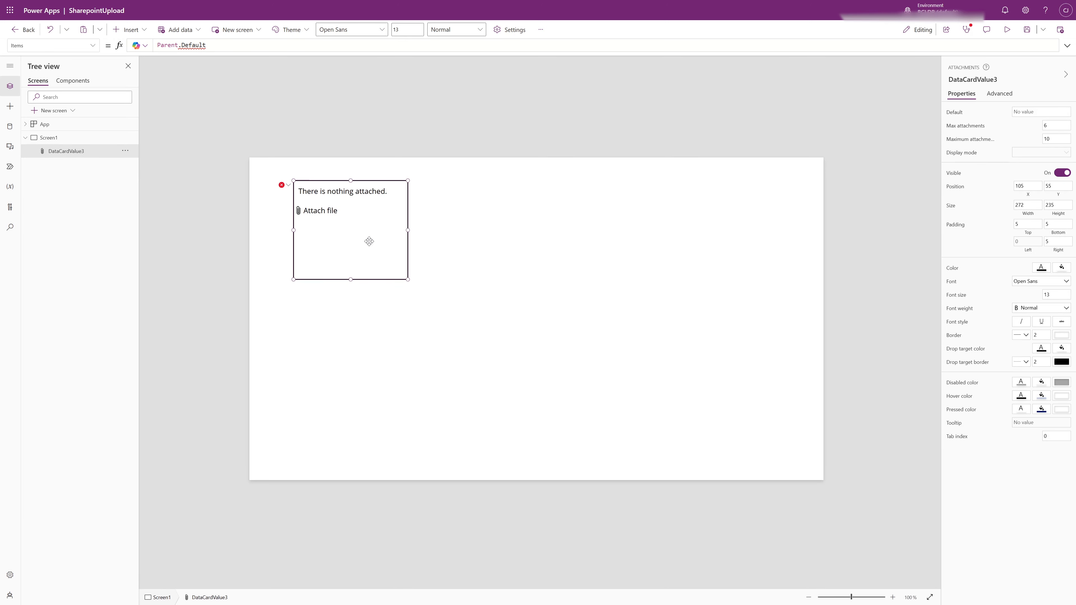
Clear the attachment control's BorderColor formula that refers to the missing parent card
{"action": "left_click", "coordinate": [283, 185]}
{"action": "left_click", "coordinate": [295, 196]}
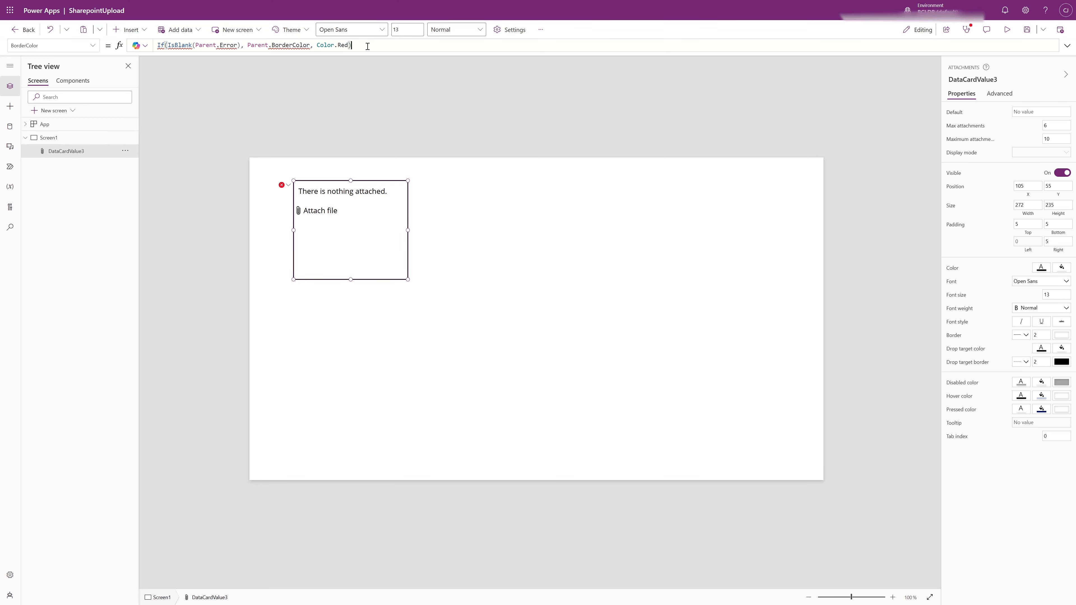
{"action": "key", "text": "ctrl+a"}
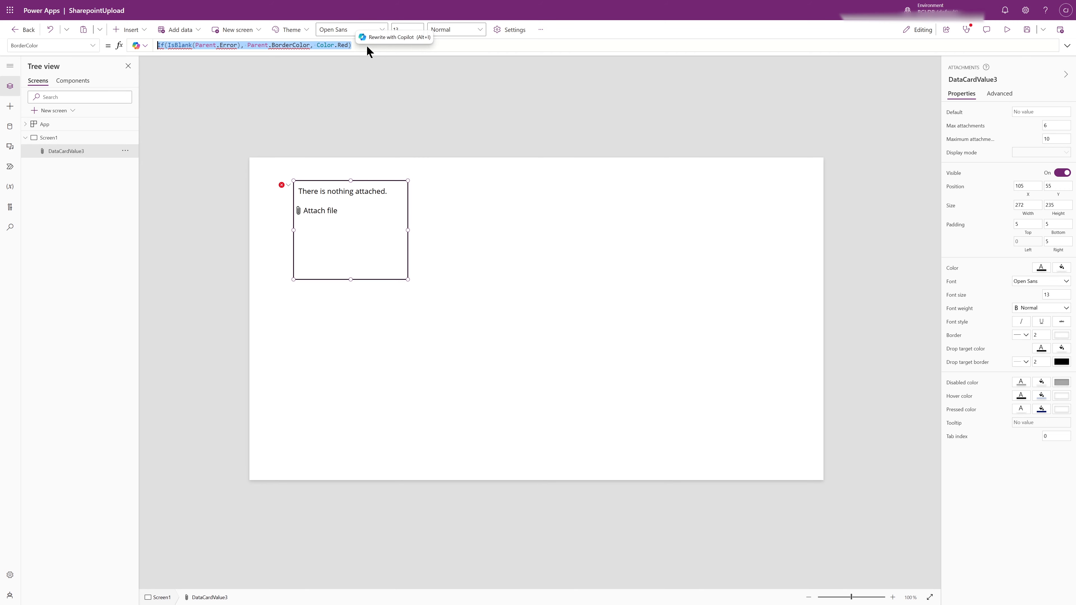
{"action": "key", "text": "BackSpace"}
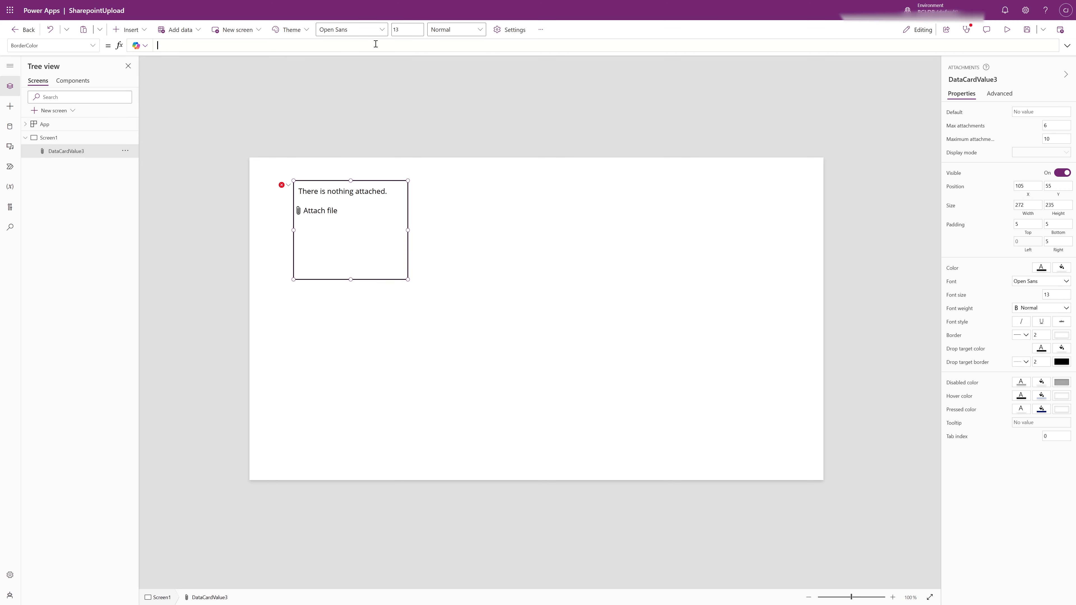
Clear the Parent.Default formula from the attachment control's Items property
{"action": "left_click", "coordinate": [283, 184]}
{"action": "left_click", "coordinate": [291, 205]}
{"action": "key", "text": "ctrl+a"}
{"action": "key", "text": "BackSpace"}
Clear the Parent.DisplayName formula from the attachment control's Tooltip property
{"action": "left_click", "coordinate": [282, 184]}
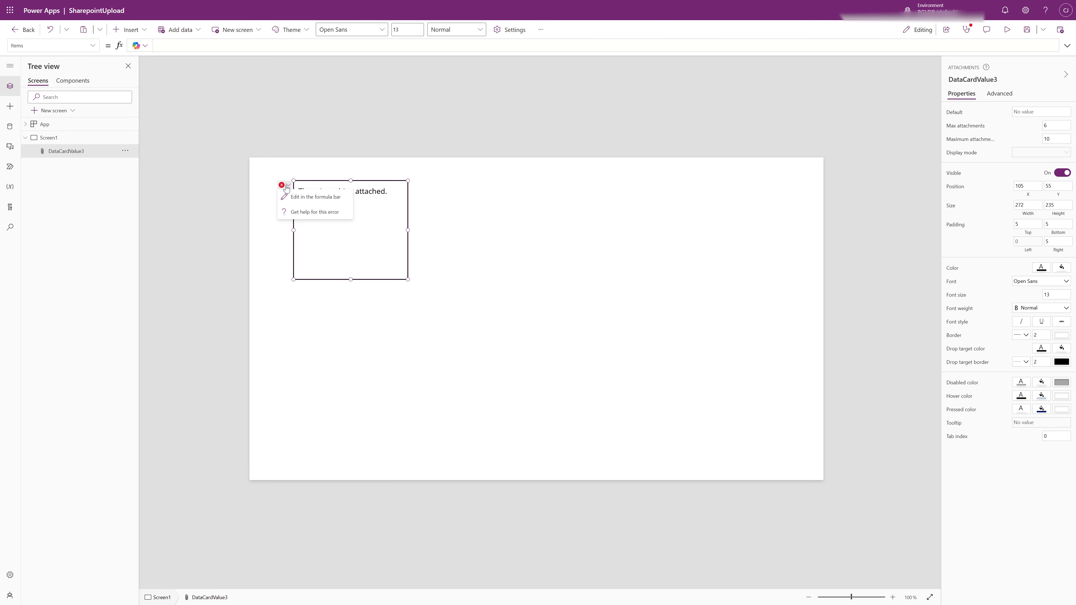
{"action": "left_click", "coordinate": [294, 198]}
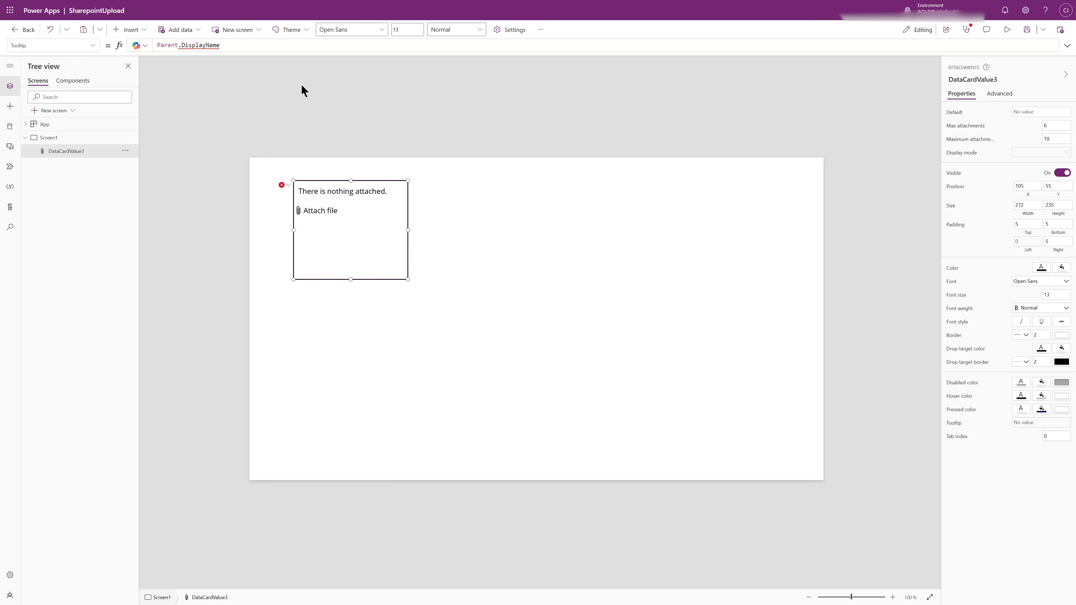
{"action": "key", "text": "ctrl+a"}
{"action": "key", "text": "BackSpace"}
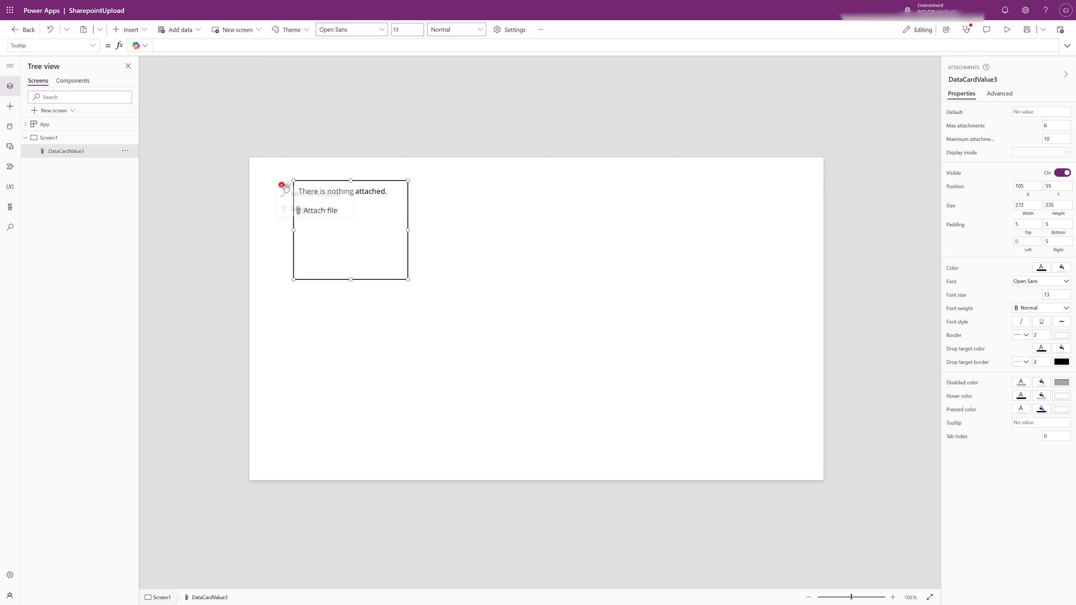
Replace the attachment control's DisplayMode formula with DisplayMode.Edit
{"action": "left_click", "coordinate": [282, 185]}
{"action": "left_click", "coordinate": [293, 198]}
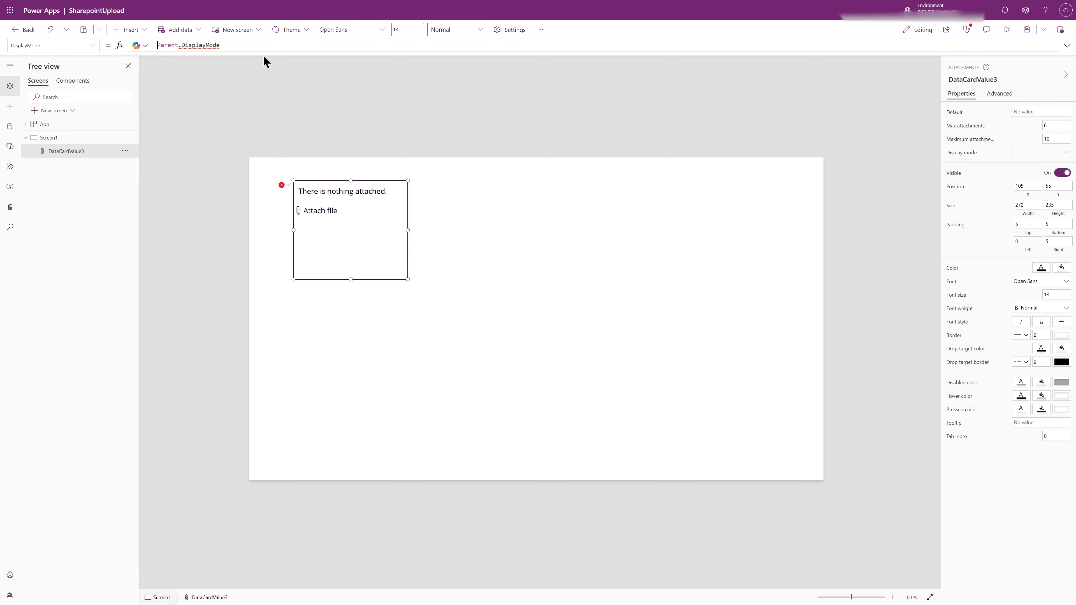
{"action": "key", "text": "BackSpace"}
{"action": "key", "text": "BackSpace"}
{"action": "key", "text": "BackSpace"}
{"action": "key", "text": "BackSpace"}
{"action": "key", "text": "BackSpace"}
{"action": "key", "text": "BackSpace"}
{"action": "key", "text": "Delete"}
{"action": "key", "text": "End"}
{"action": "type", "text": "."}
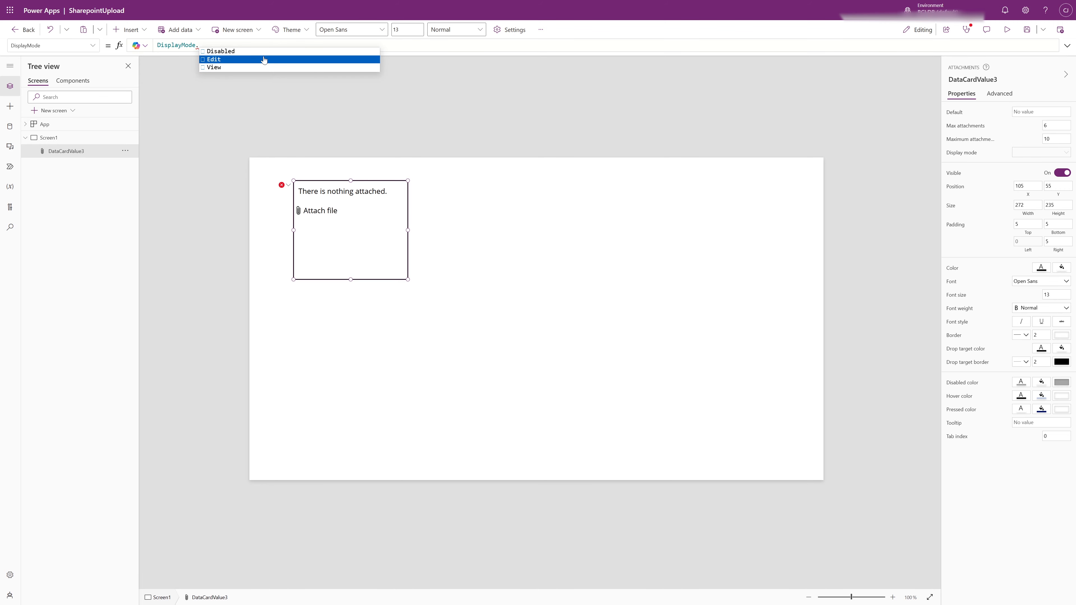
{"action": "left_click", "coordinate": [263, 59]}
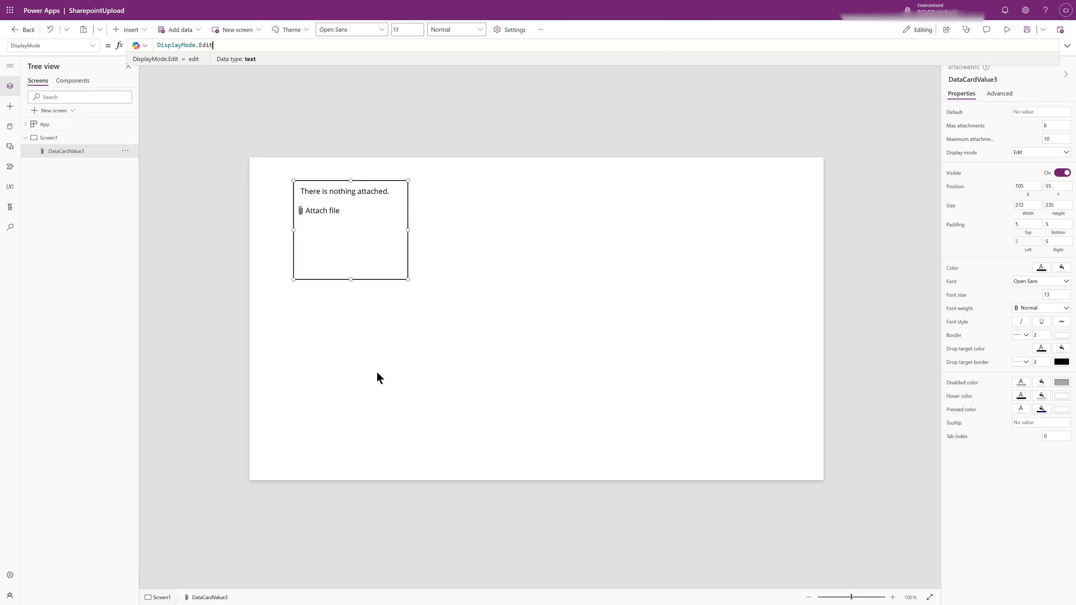
{"action": "left_click", "coordinate": [486, 378]}
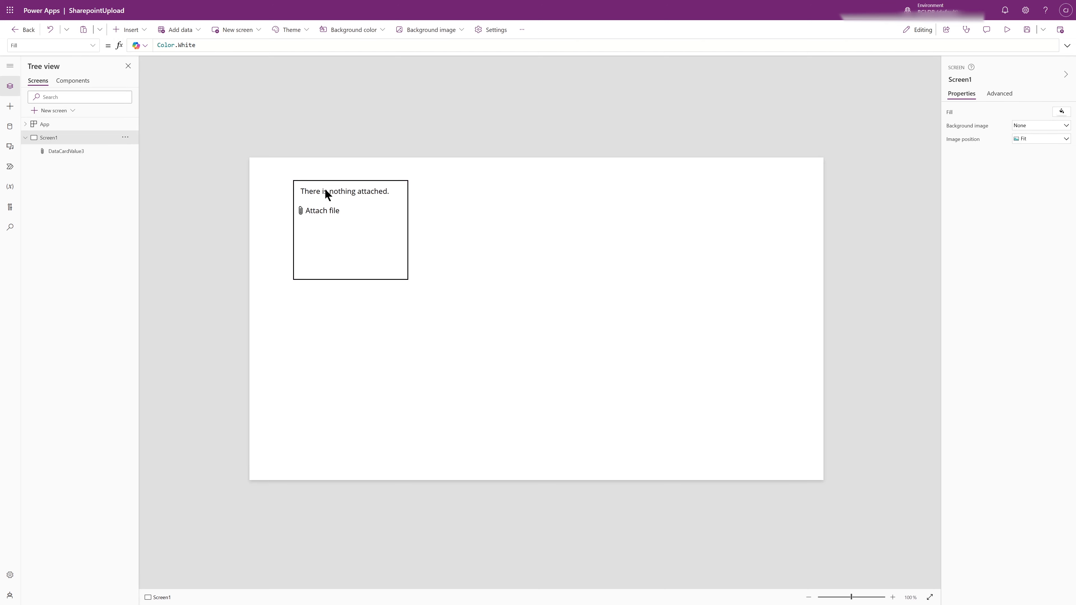
{"action": "left_click", "coordinate": [366, 249]}
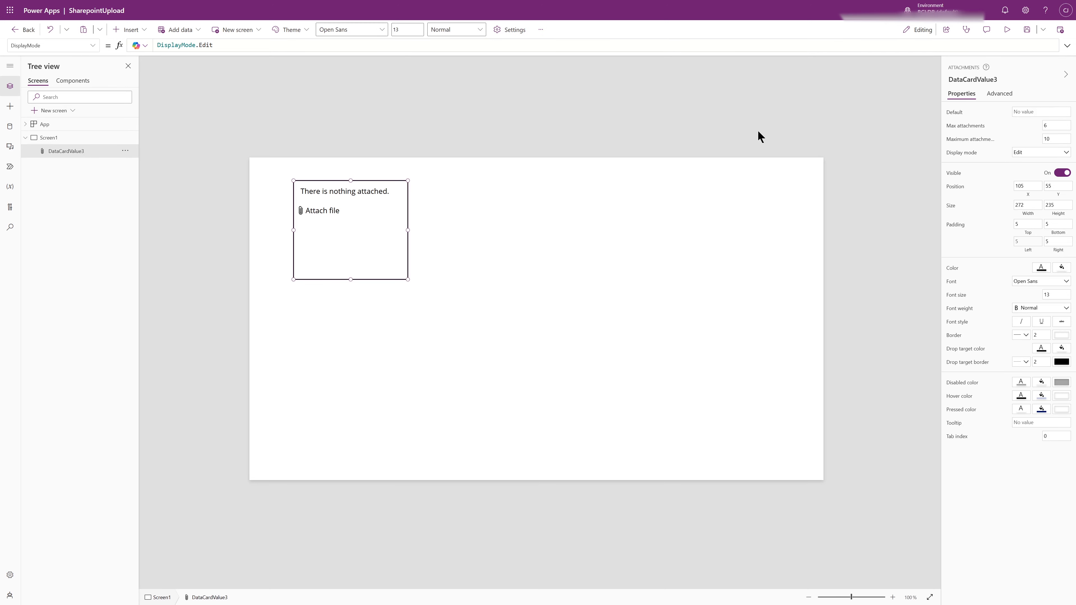
Preview the app, attach 2009n-27-picknsave-mil.jpg, BillOfSale.docx and ad.txt through the attachment control, and return to the editor
{"action": "left_click", "coordinate": [1007, 29]}
{"action": "left_click", "coordinate": [235, 131]}
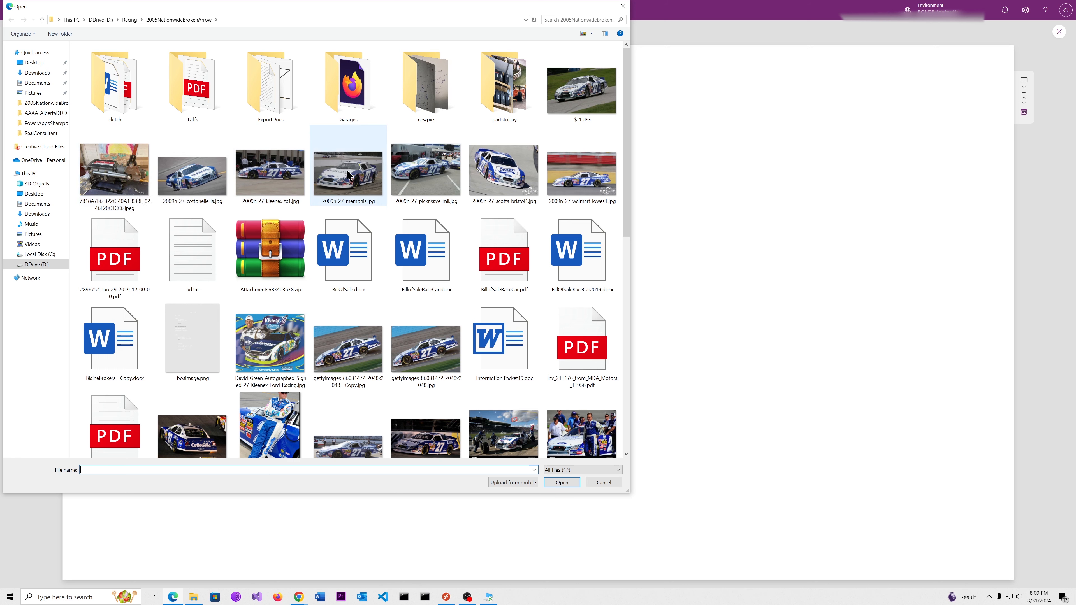
{"action": "double_click", "coordinate": [430, 171]}
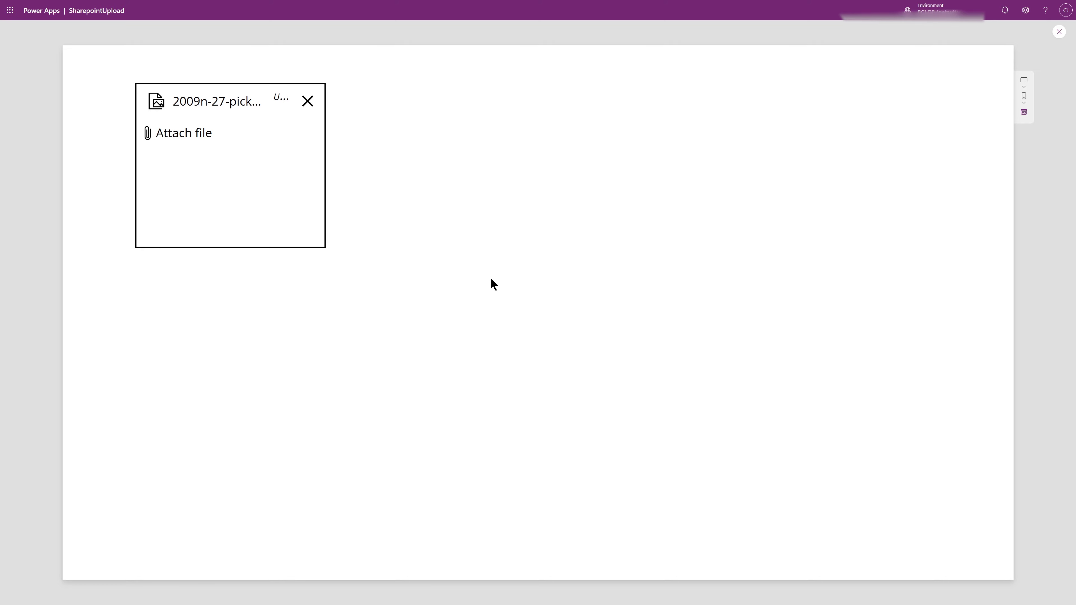
{"action": "left_click", "coordinate": [220, 134]}
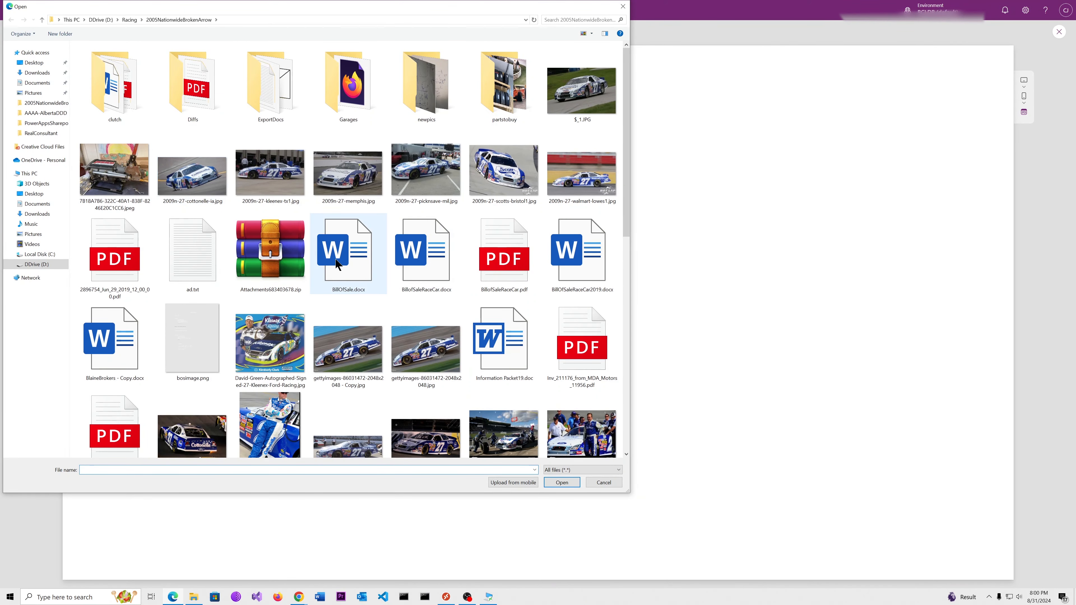
{"action": "double_click", "coordinate": [373, 241]}
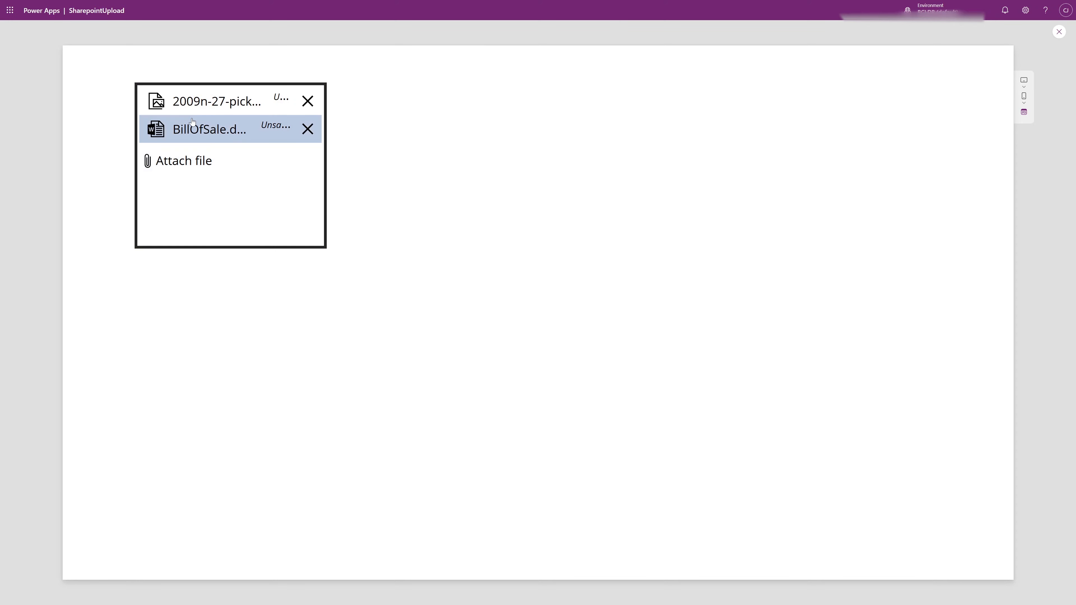
{"action": "left_click", "coordinate": [191, 162]}
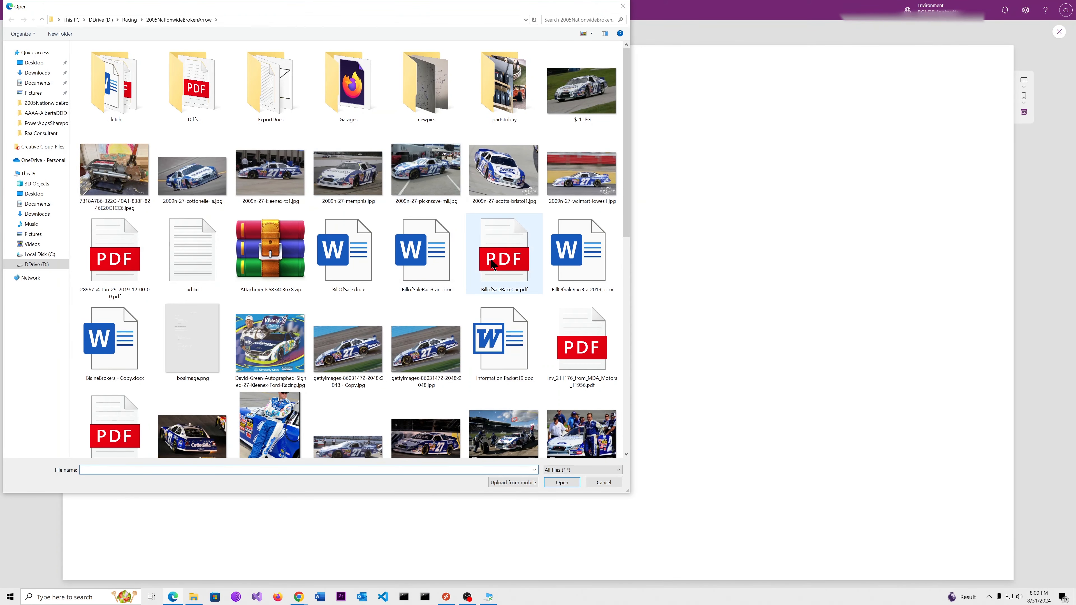
{"action": "double_click", "coordinate": [200, 240]}
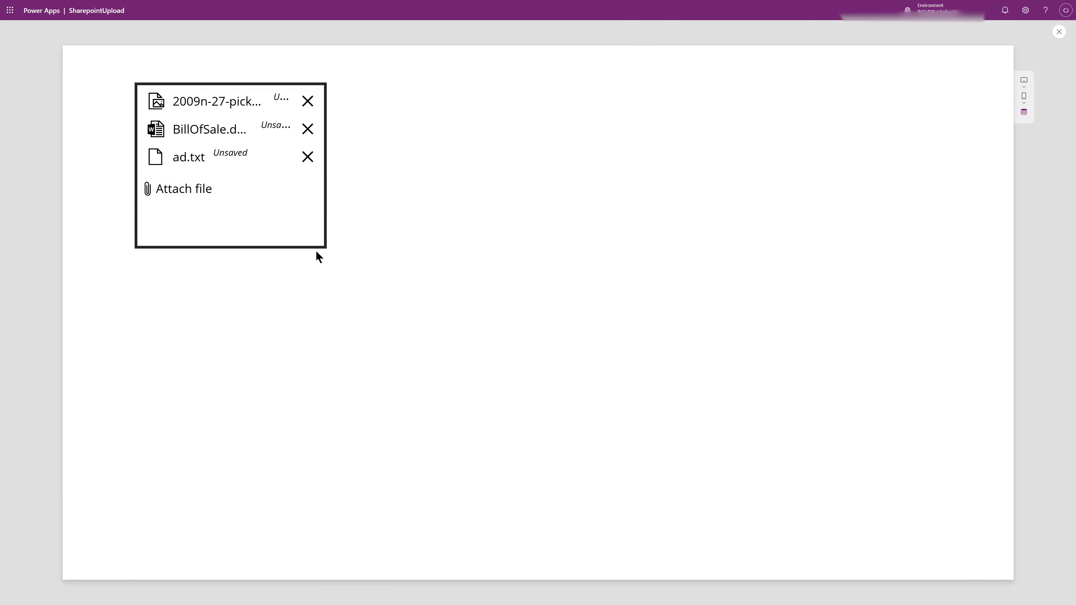
{"action": "left_click", "coordinate": [1059, 34]}
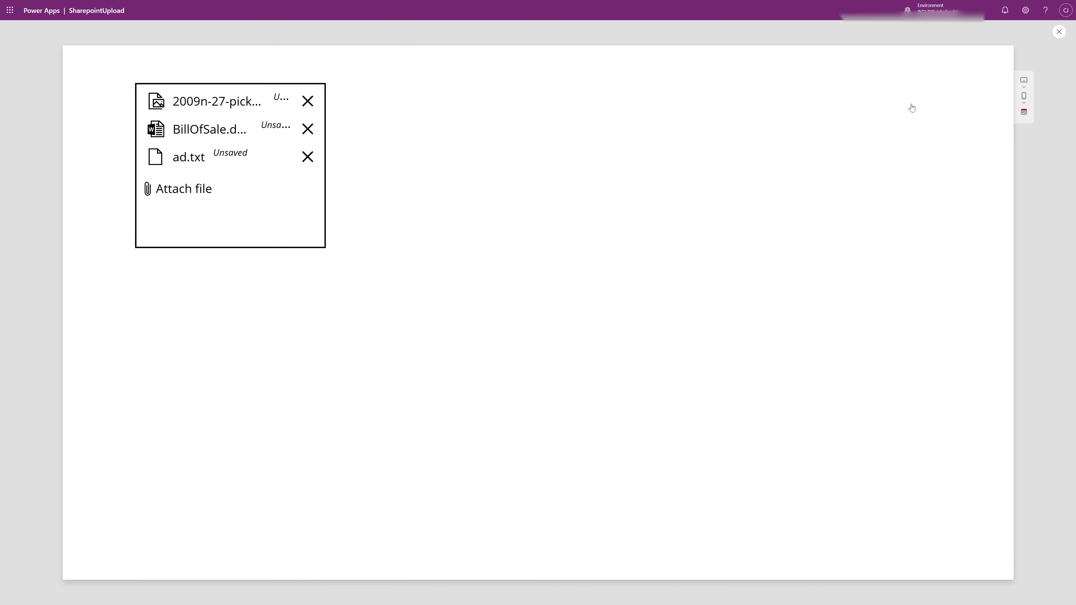
{"action": "left_click", "coordinate": [615, 344]}
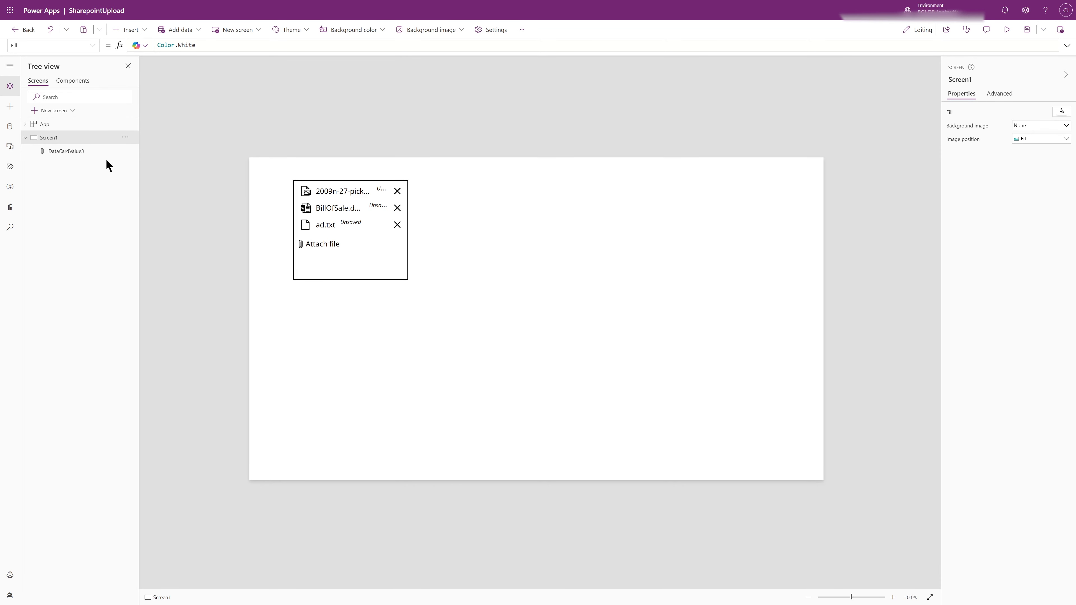
Insert an Add picture media control on Screen1 and place it beside the attachment control at about X 523, Y 55
{"action": "left_click", "coordinate": [130, 29]}
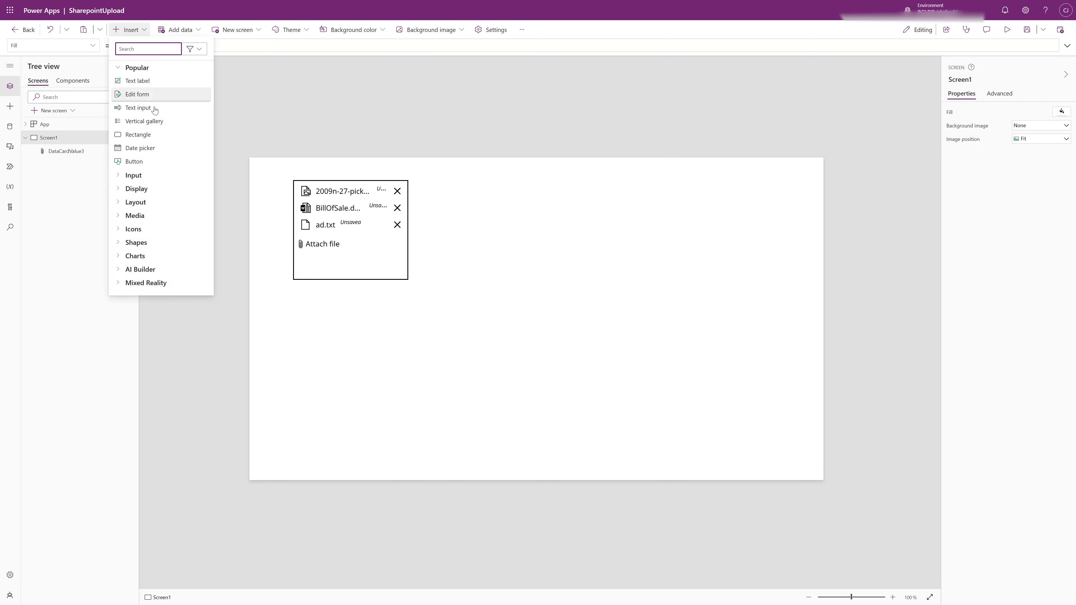
{"action": "left_click", "coordinate": [119, 219]}
{"action": "scroll", "coordinate": [178, 247], "scroll_direction": "down", "scroll_amount": 5}
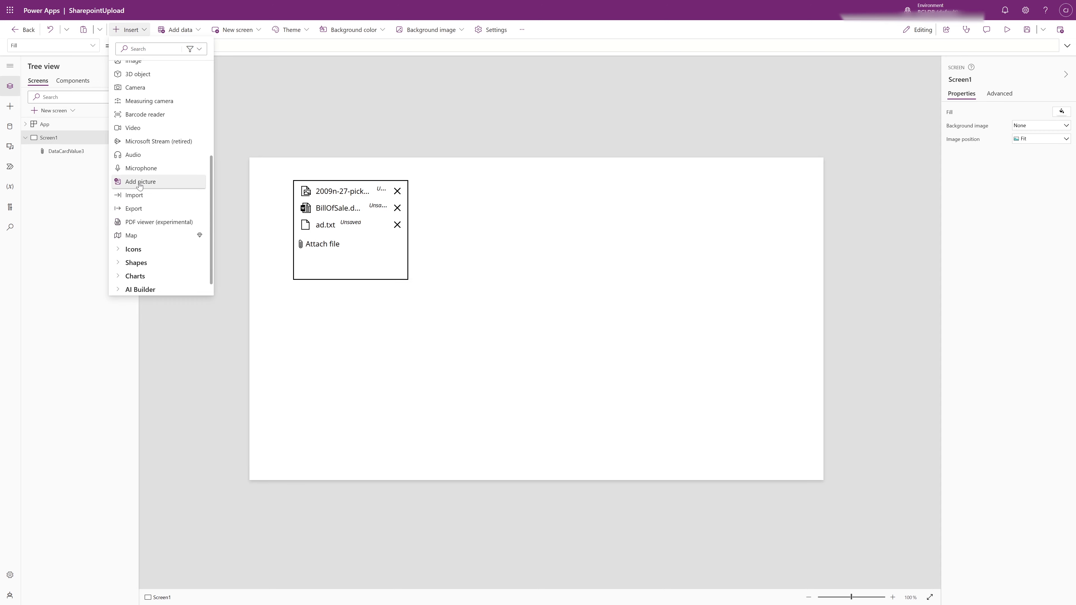
{"action": "left_click", "coordinate": [131, 182]}
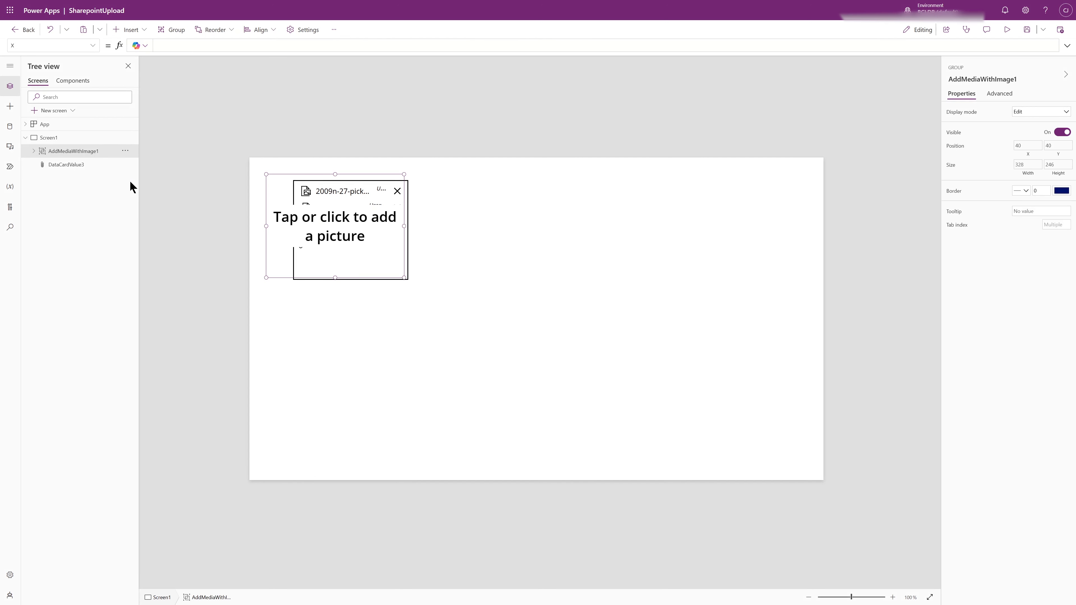
{"action": "left_click", "coordinate": [275, 186]}
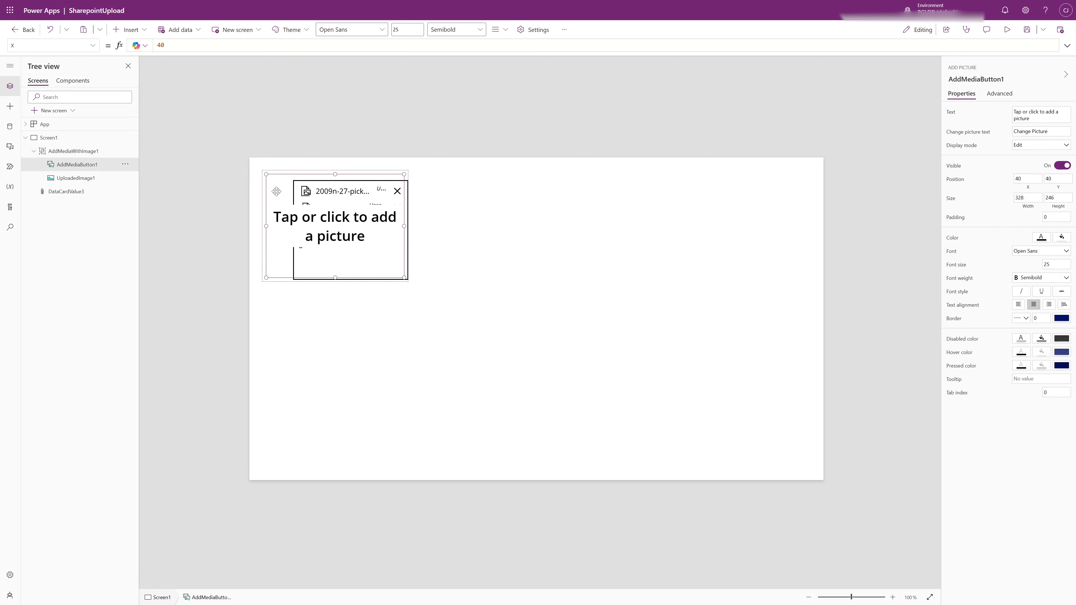
{"action": "left_click_drag", "start_coordinate": [275, 187], "coordinate": [478, 194]}
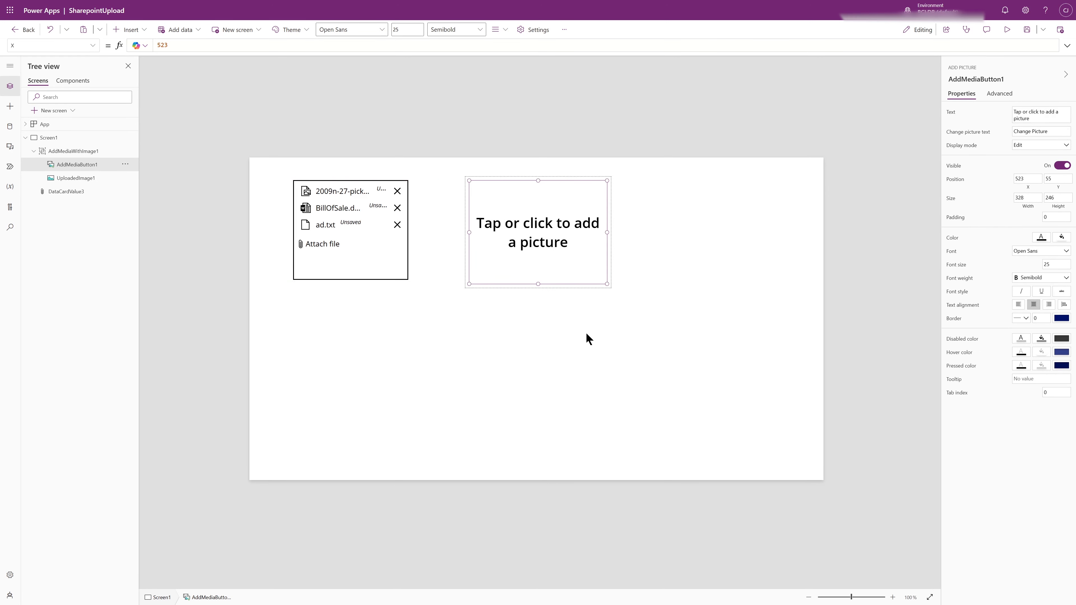
{"action": "left_click", "coordinate": [782, 281]}
Preview the app and load nationwide2009.PNG into the Add picture control
{"action": "left_click", "coordinate": [1007, 30]}
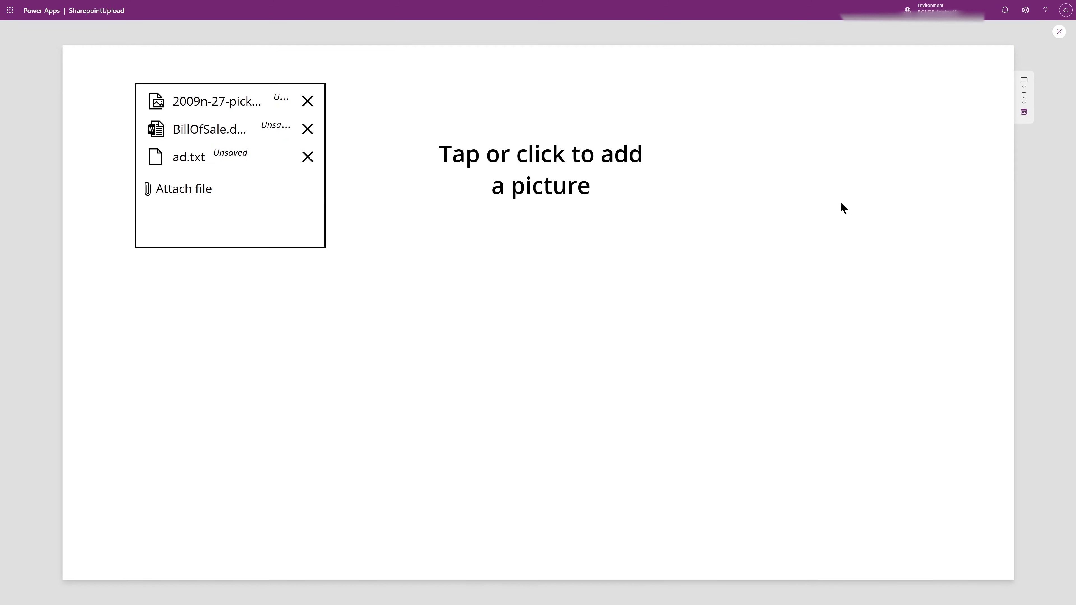
{"action": "left_click", "coordinate": [534, 167]}
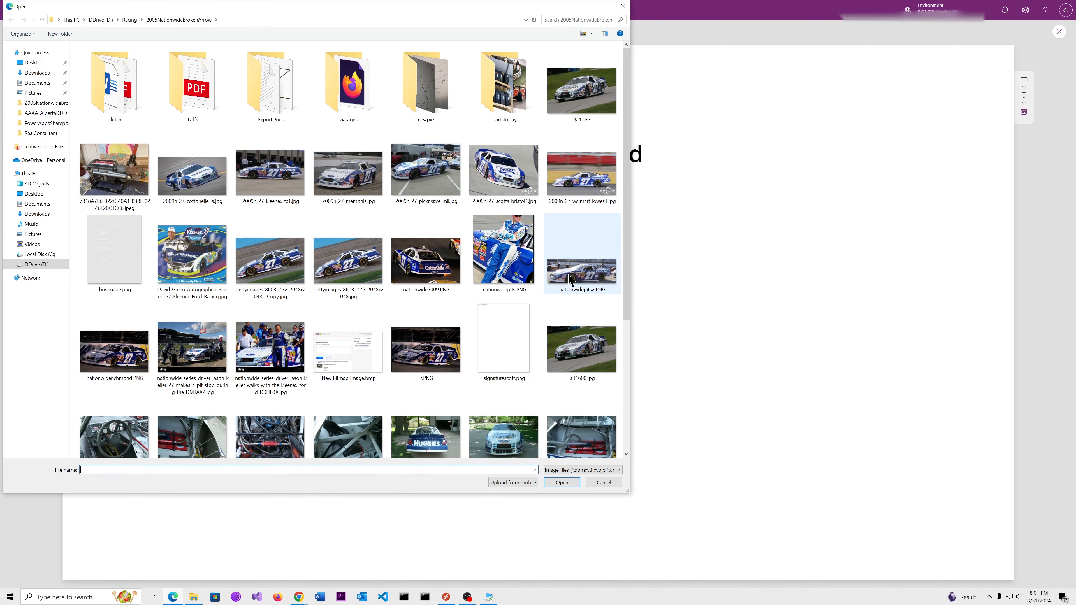
{"action": "double_click", "coordinate": [430, 271]}
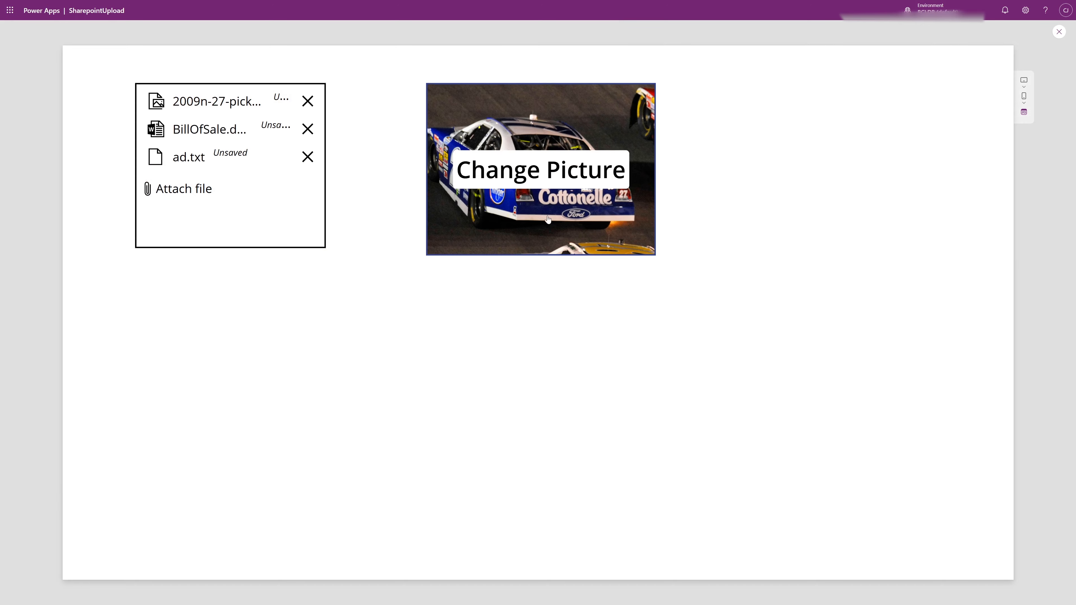
Compare the file types that can be chosen through the Add picture control with those offered by the attachment control
{"action": "left_click", "coordinate": [558, 205]}
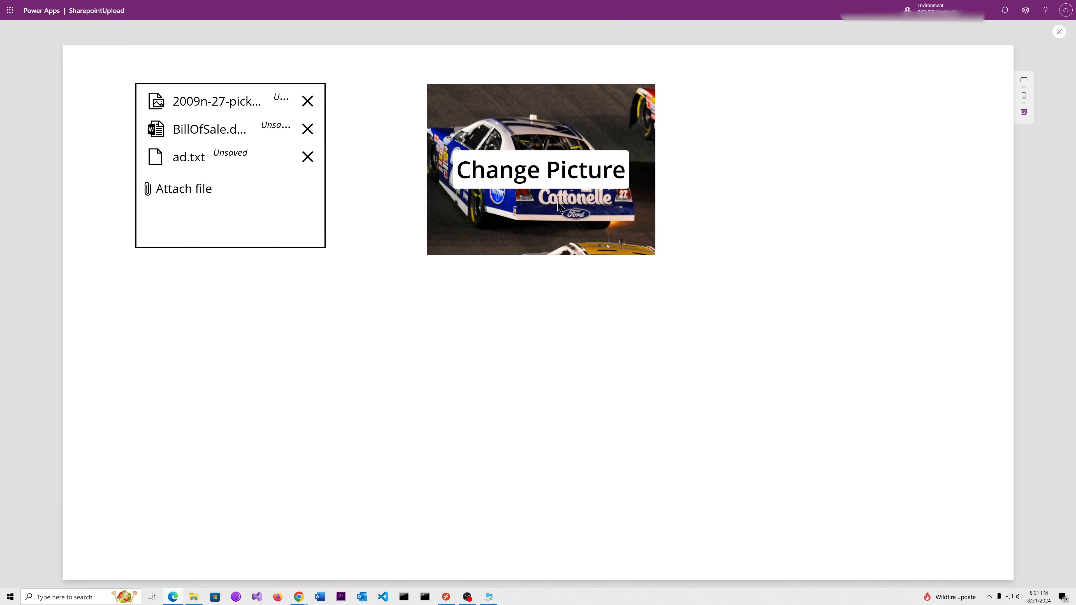
{"action": "left_click", "coordinate": [619, 470]}
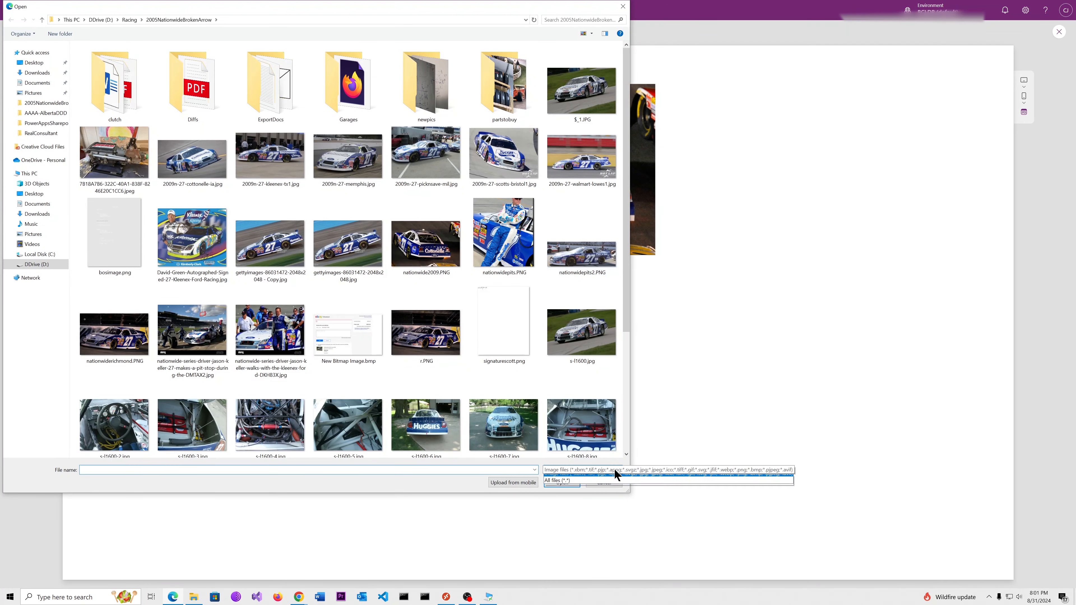
{"action": "left_click", "coordinate": [428, 491]}
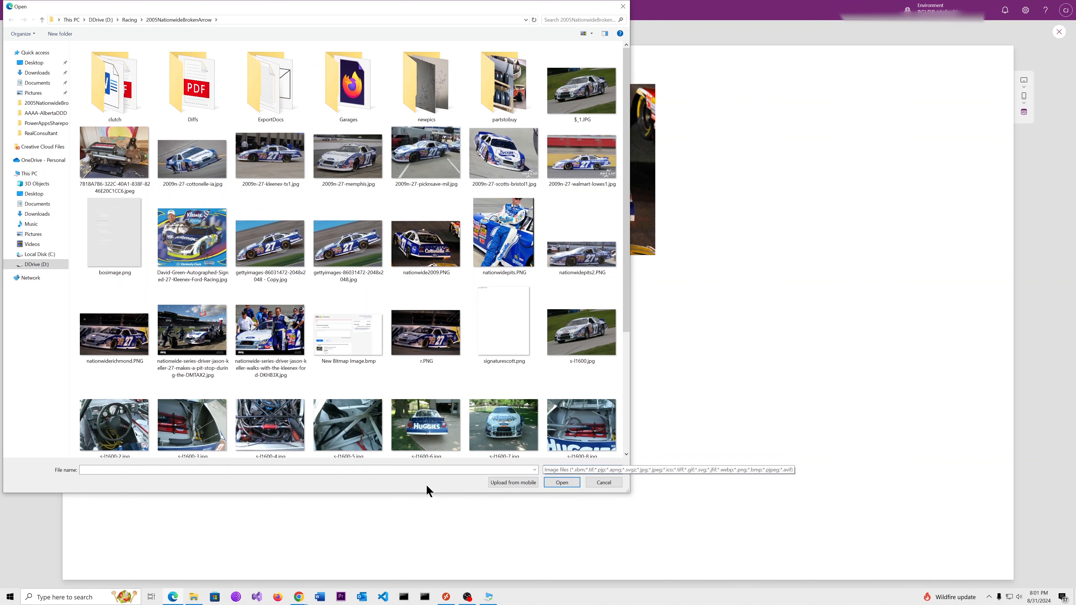
{"action": "left_click", "coordinate": [602, 485]}
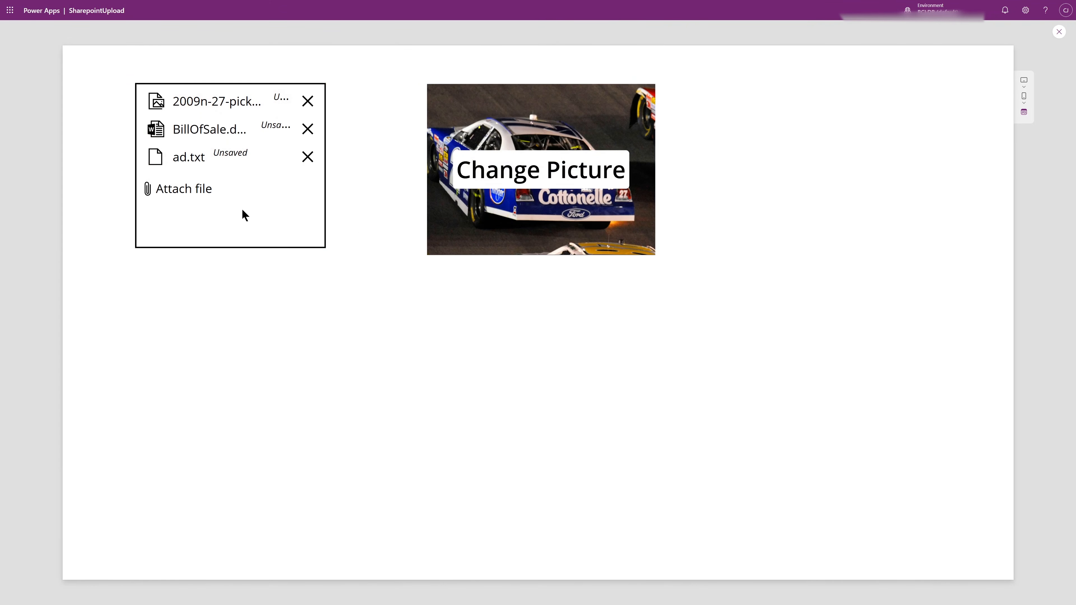
{"action": "left_click", "coordinate": [190, 192]}
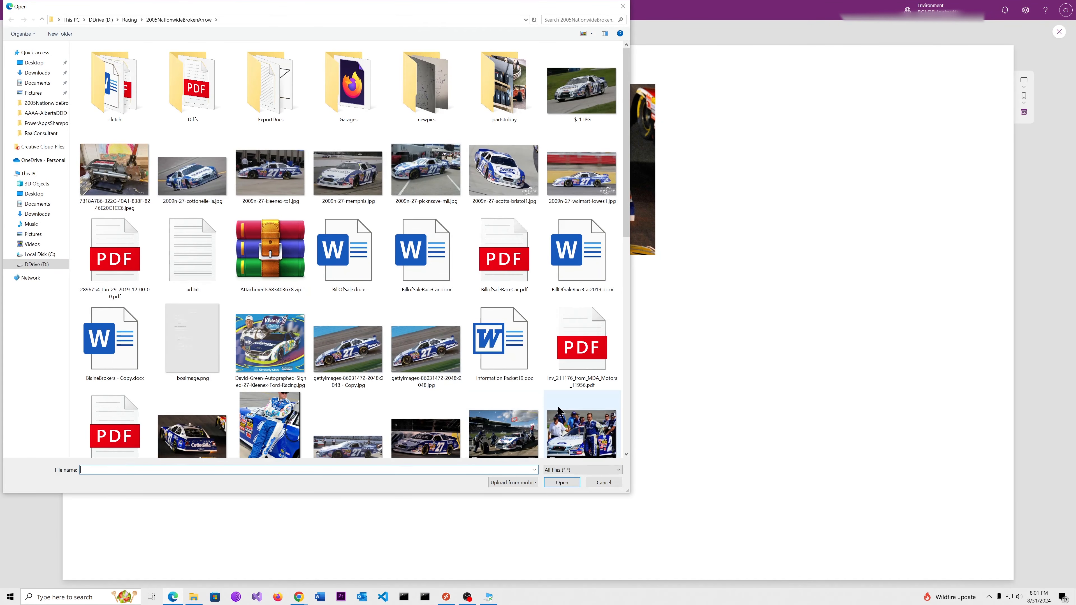
{"action": "left_click", "coordinate": [619, 470]}
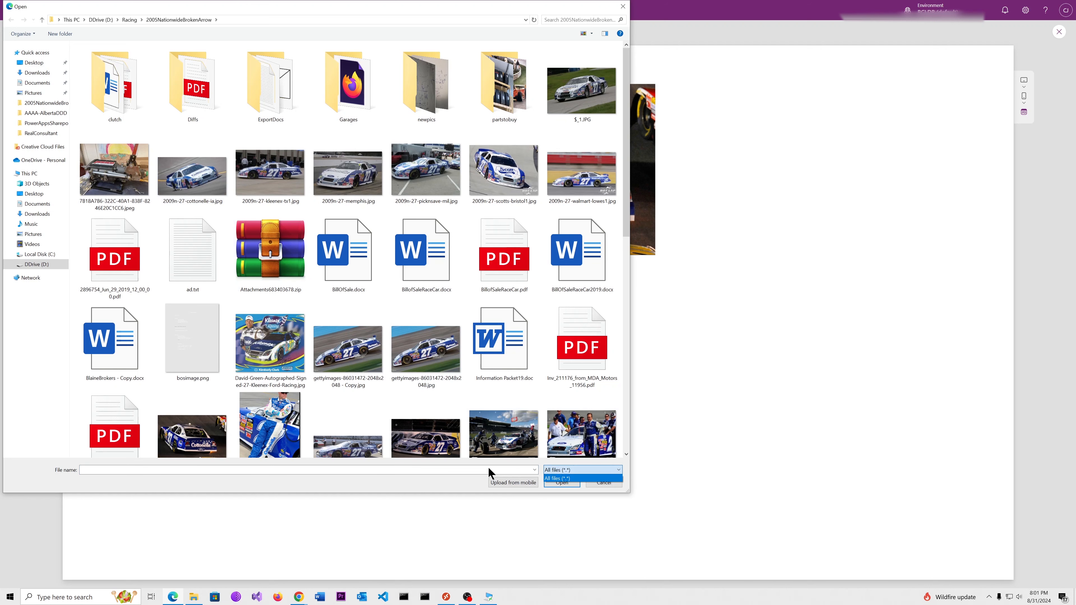
{"action": "left_click", "coordinate": [431, 479]}
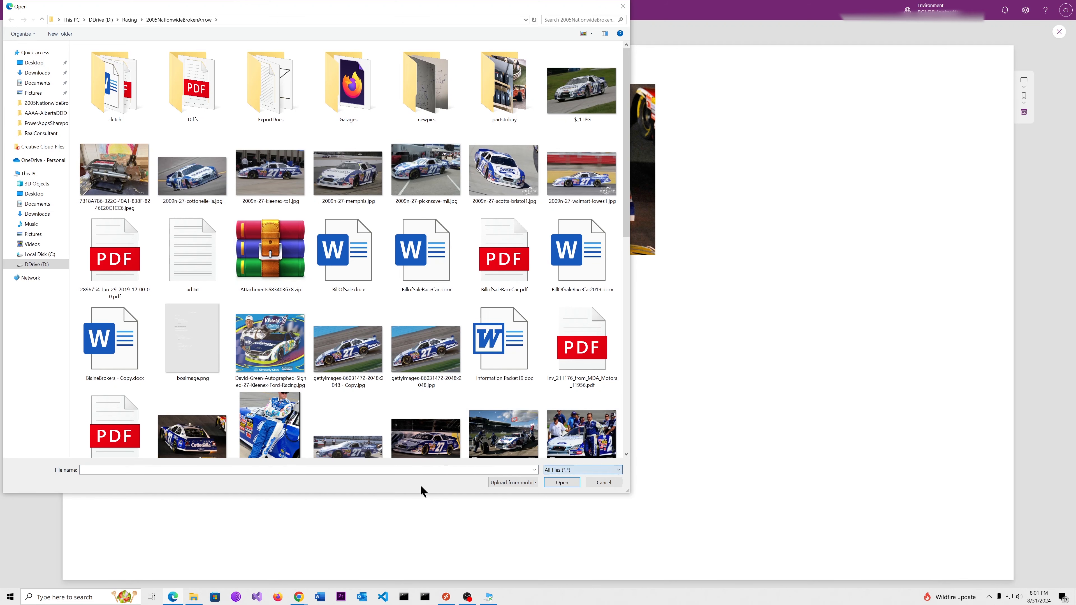
{"action": "left_click", "coordinate": [603, 483]}
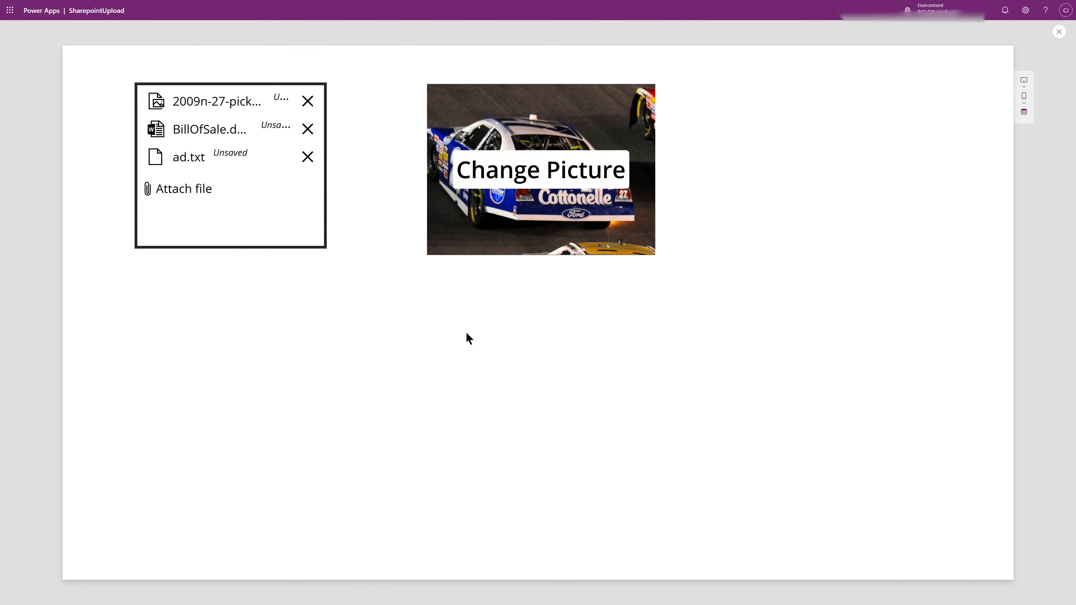
Leave the preview and delete the Add picture control group from Screen1
{"action": "key", "text": "Escape"}
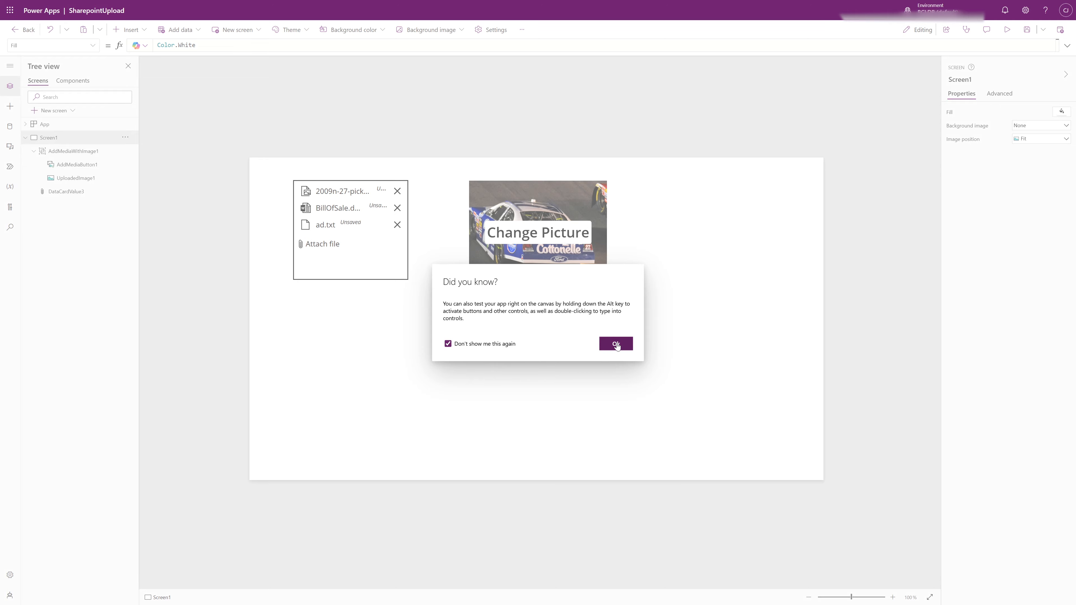
{"action": "left_click", "coordinate": [616, 345]}
{"action": "left_click", "coordinate": [525, 212]}
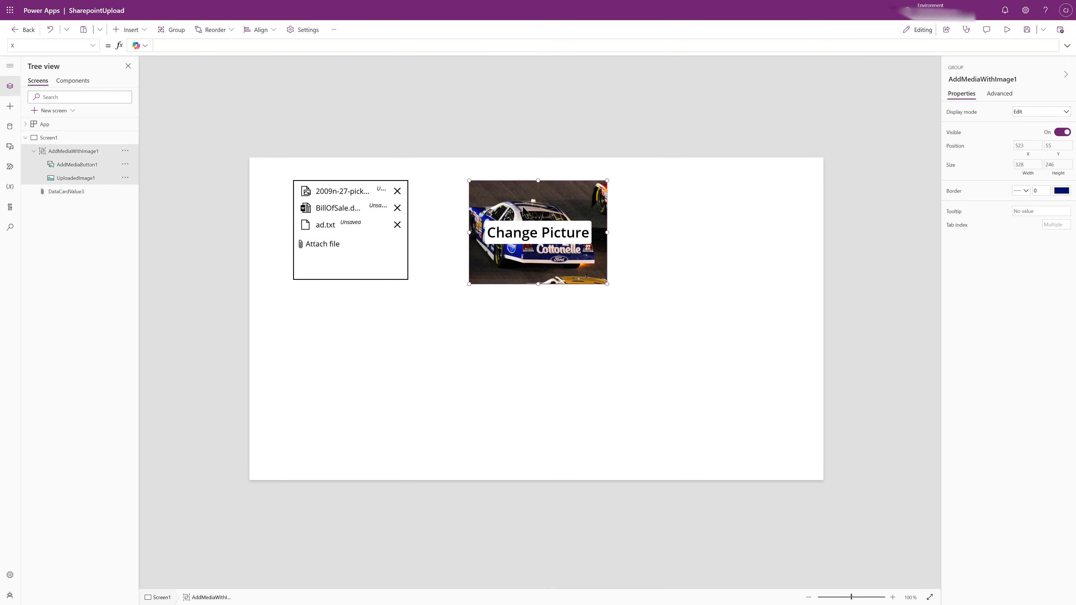
{"action": "key", "text": "Delete"}
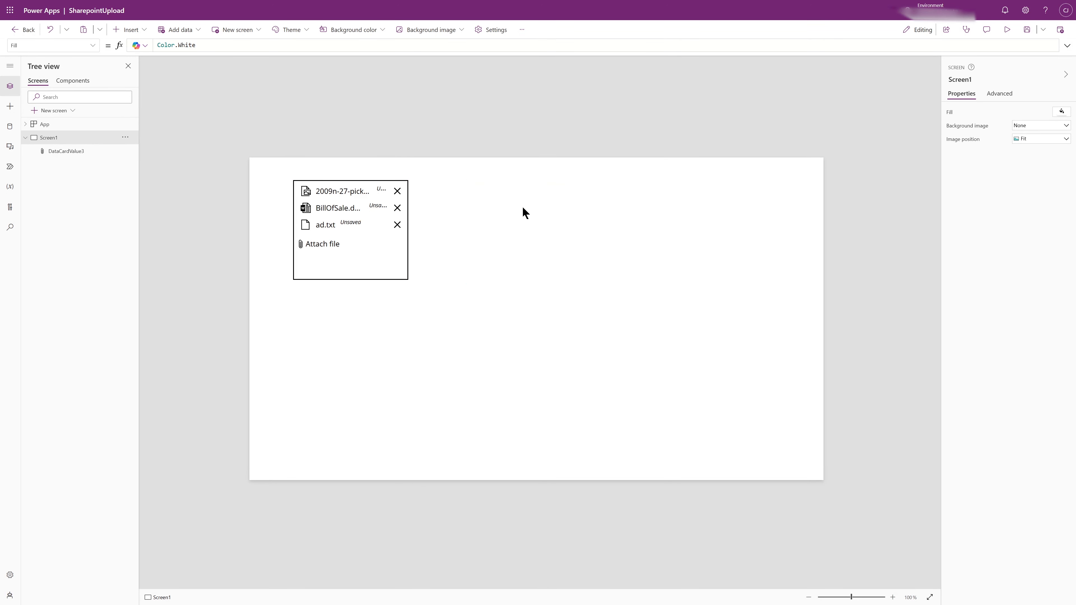